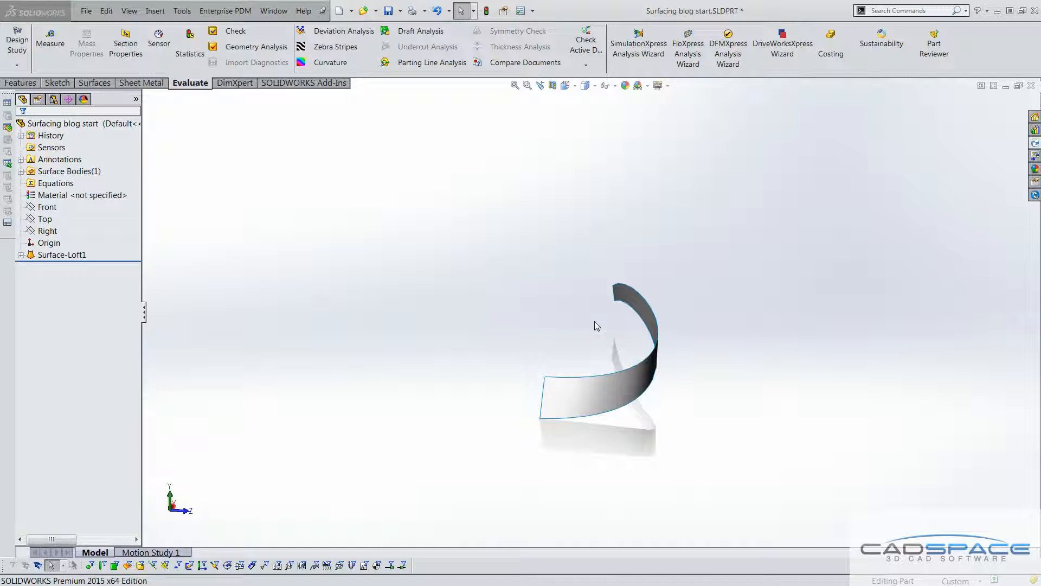
# Sketch a three-point spline on the Front plane, arching above the surface strip and joining its two upper end corners.
pyautogui.moveTo(612, 330); pyautogui.dragTo(575, 324, button='middle')
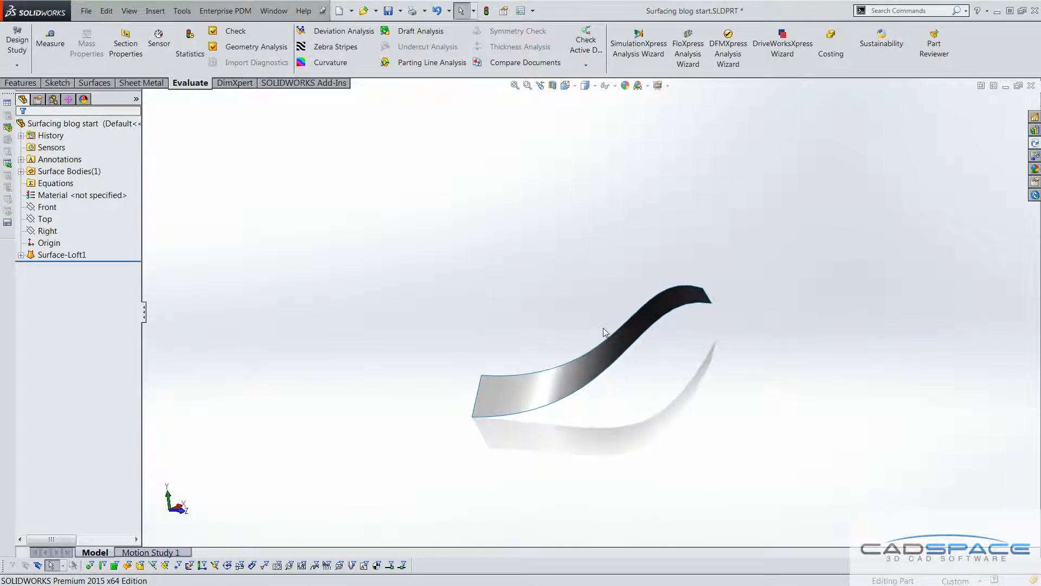
pyautogui.scroll(-1, 604, 332)
pyautogui.moveTo(576, 306); pyautogui.dragTo(634, 295, button='middle')
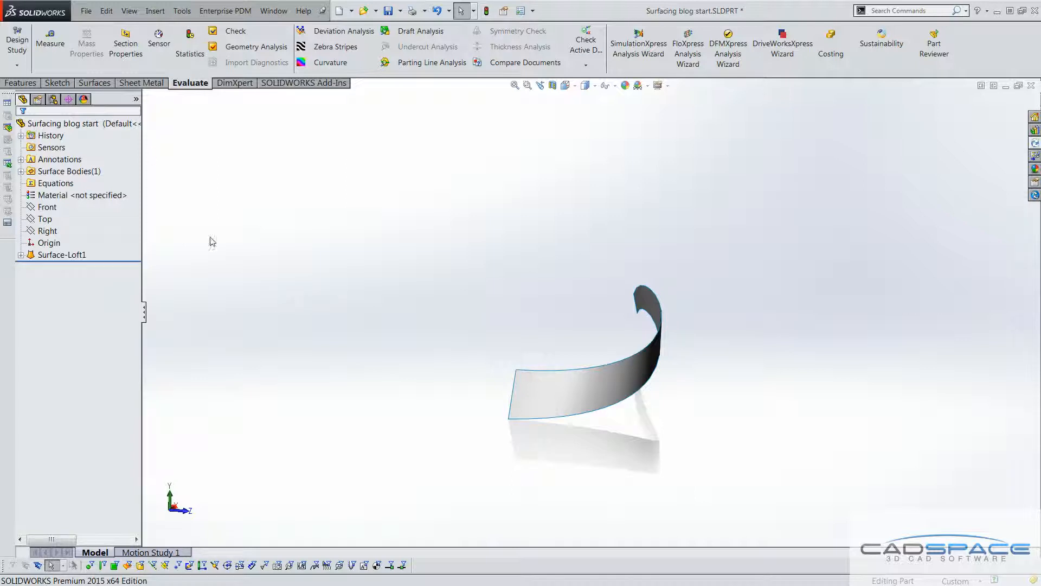
pyautogui.click(48, 208)
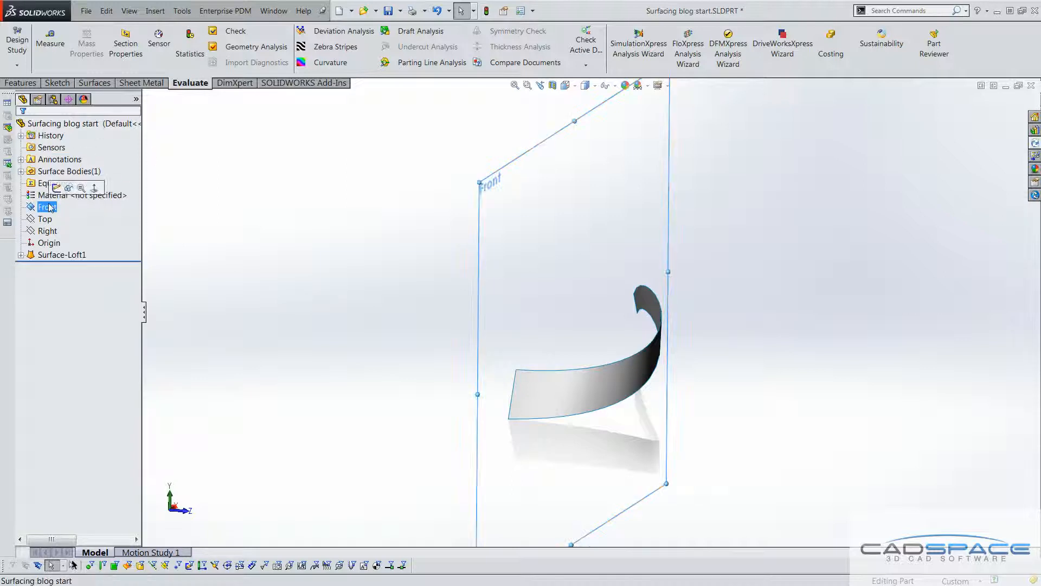
pyautogui.click(58, 82)
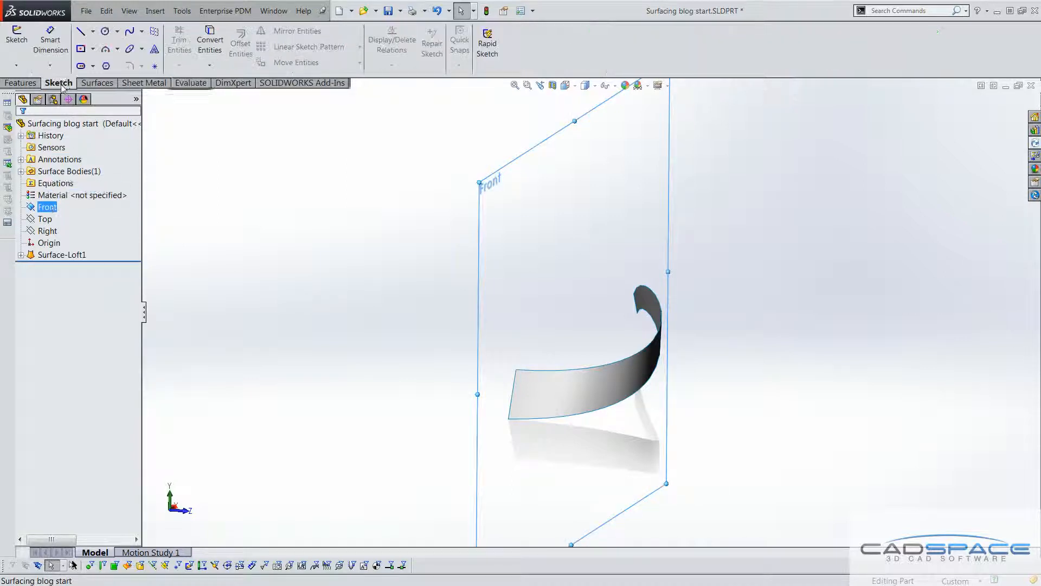
pyautogui.click(16, 38)
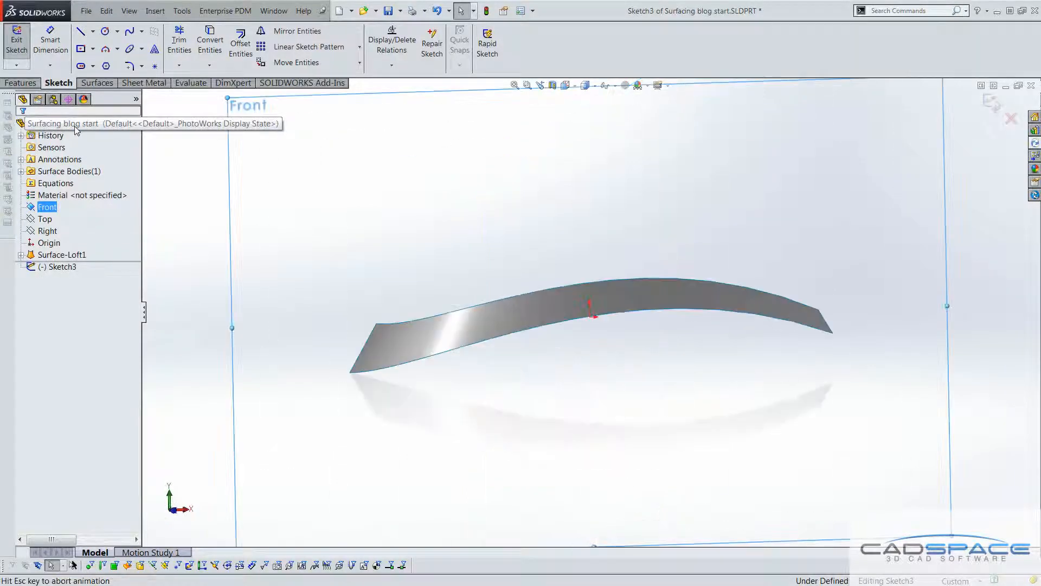
pyautogui.click(129, 31)
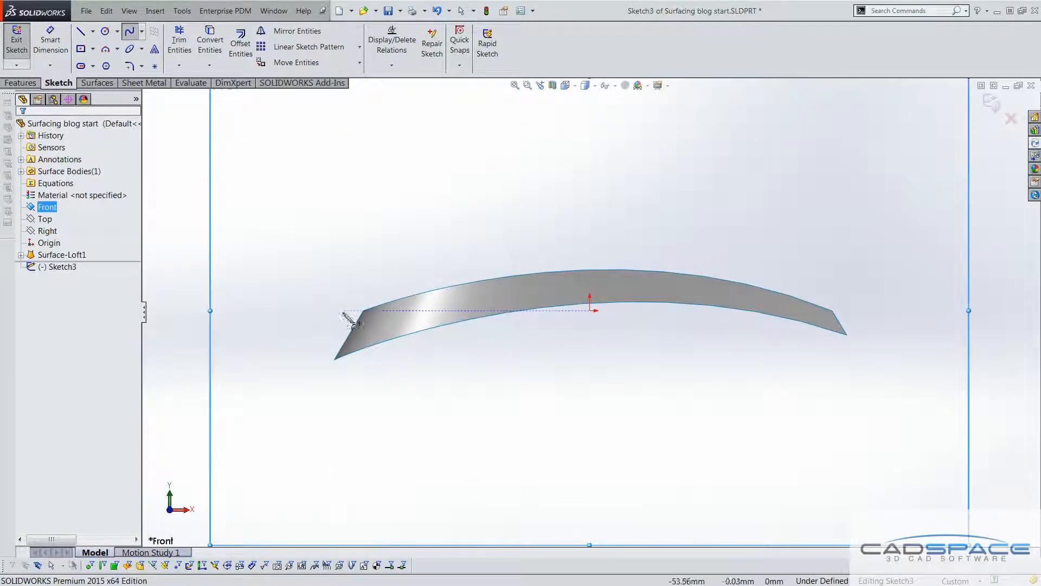
pyautogui.click(363, 310)
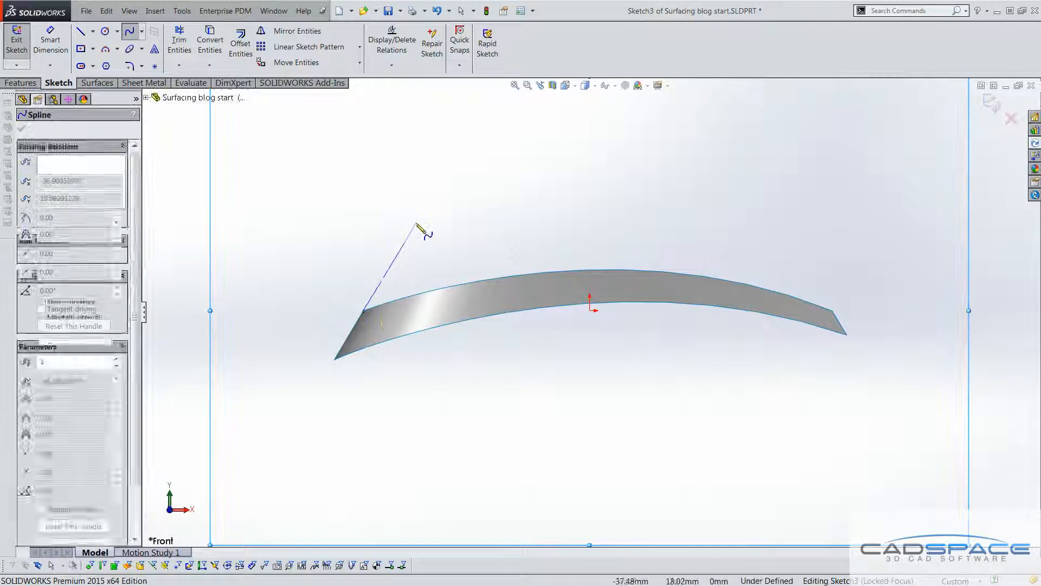
pyautogui.click(417, 217)
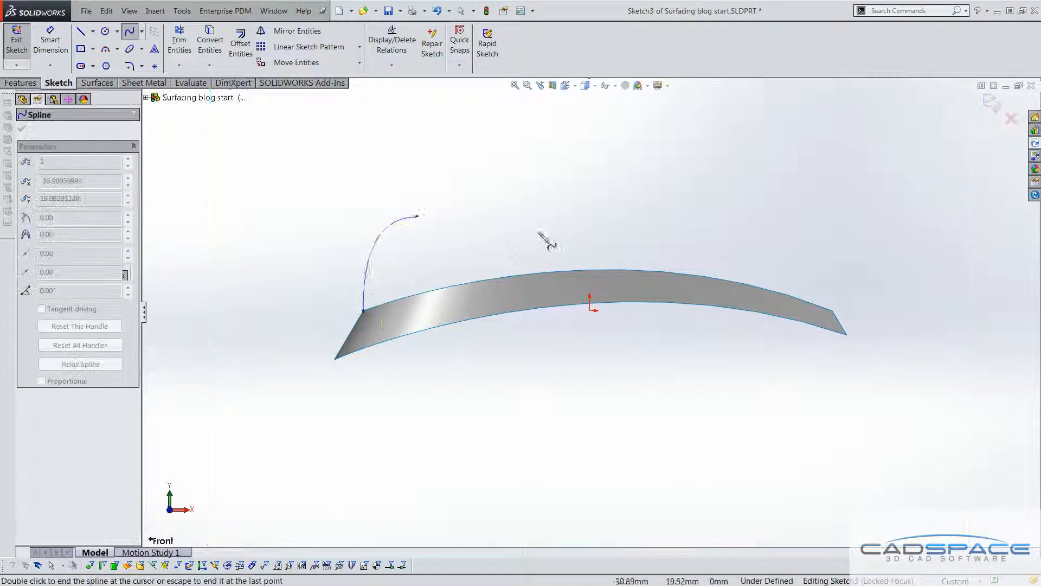
pyautogui.doubleClick(833, 311)
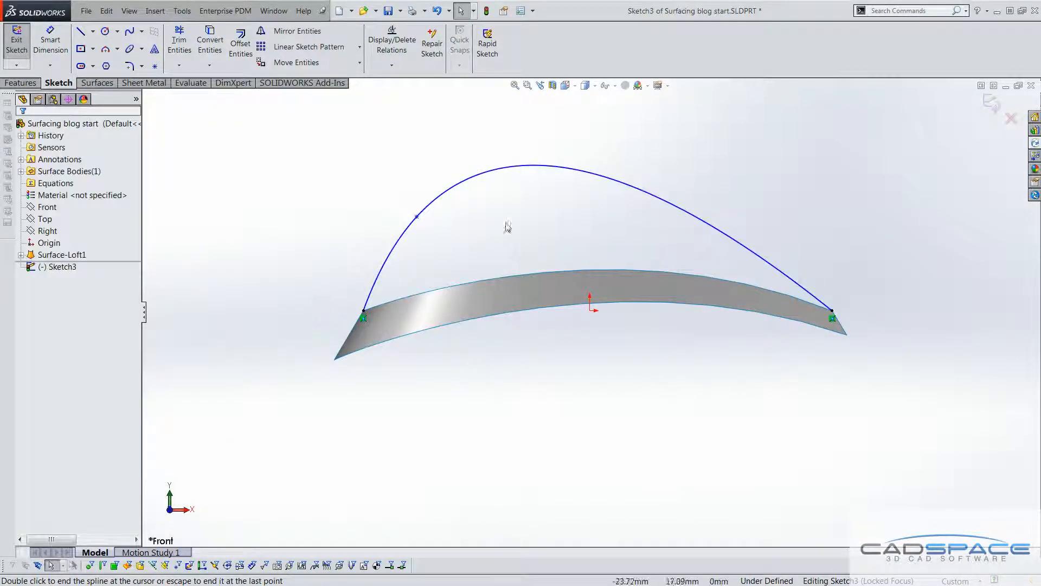
# Lower the tangent handle at the spline's end opposite its middle control point to flatten that side, and exit the sketch.
pyautogui.click(627, 183)
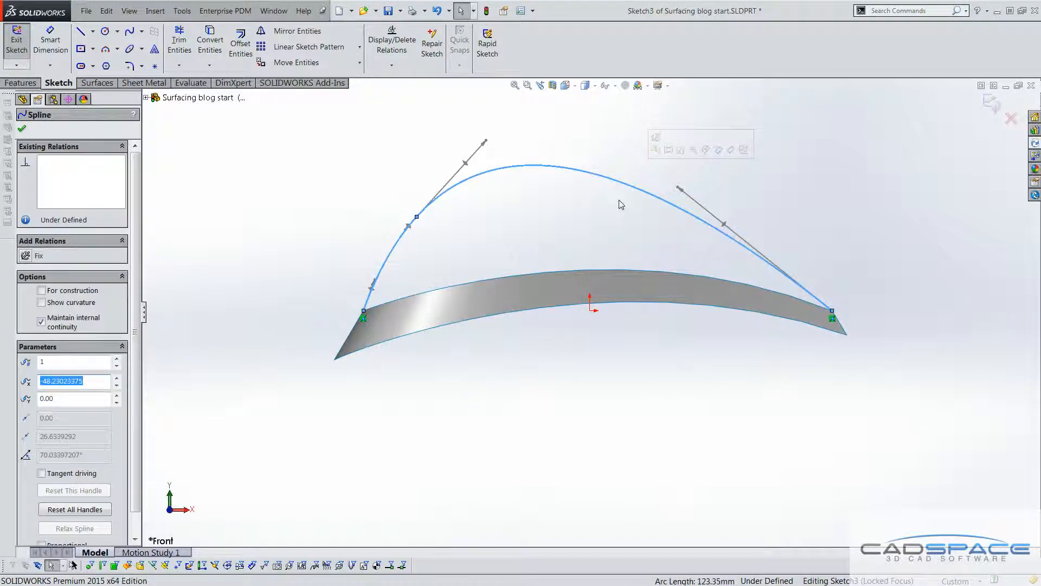
pyautogui.moveTo(726, 227); pyautogui.dragTo(719, 254)
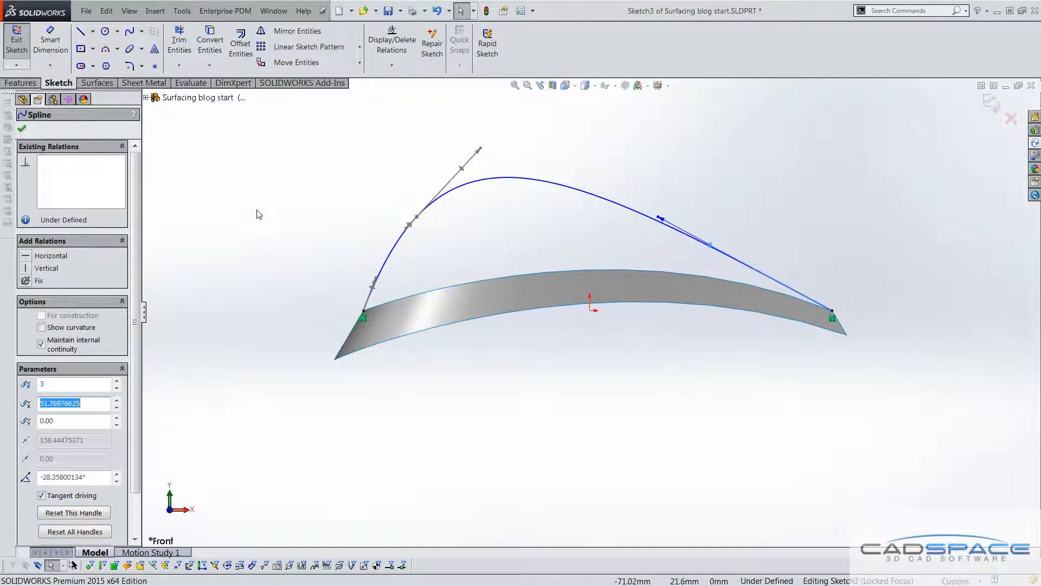
pyautogui.click(22, 128)
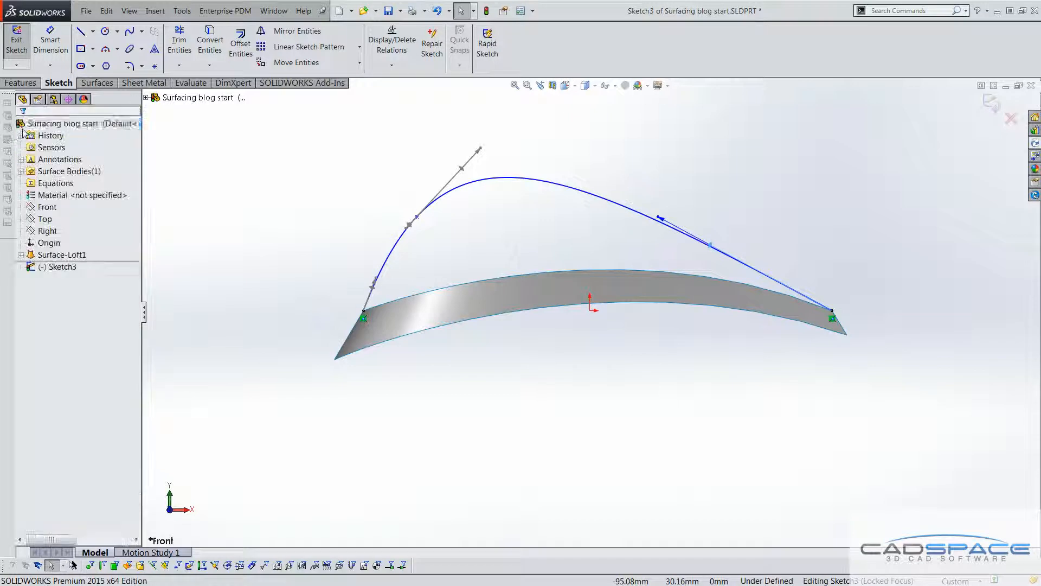
pyautogui.click(991, 103)
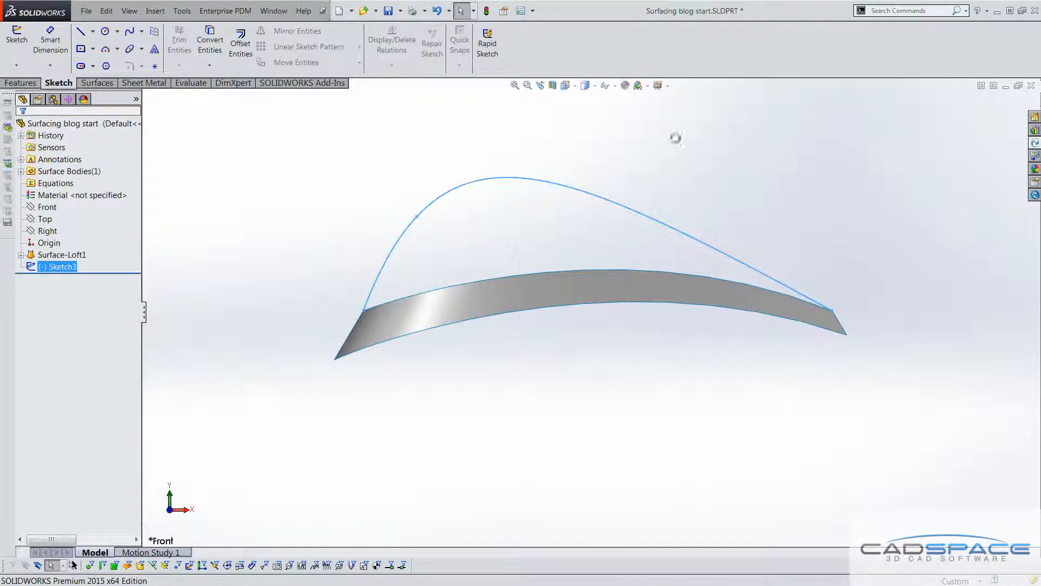
# Create a reference plane offset about 20.28 mm from the Right plane with the offset flipped, crossing the arched spline near its peak.
pyautogui.moveTo(697, 159)
pyautogui.mouseDown(button='middle')
pyautogui.moveTo(718, 165)
pyautogui.moveTo(720, 210)
pyautogui.moveTo(678, 246)
pyautogui.mouseUp(button='middle')
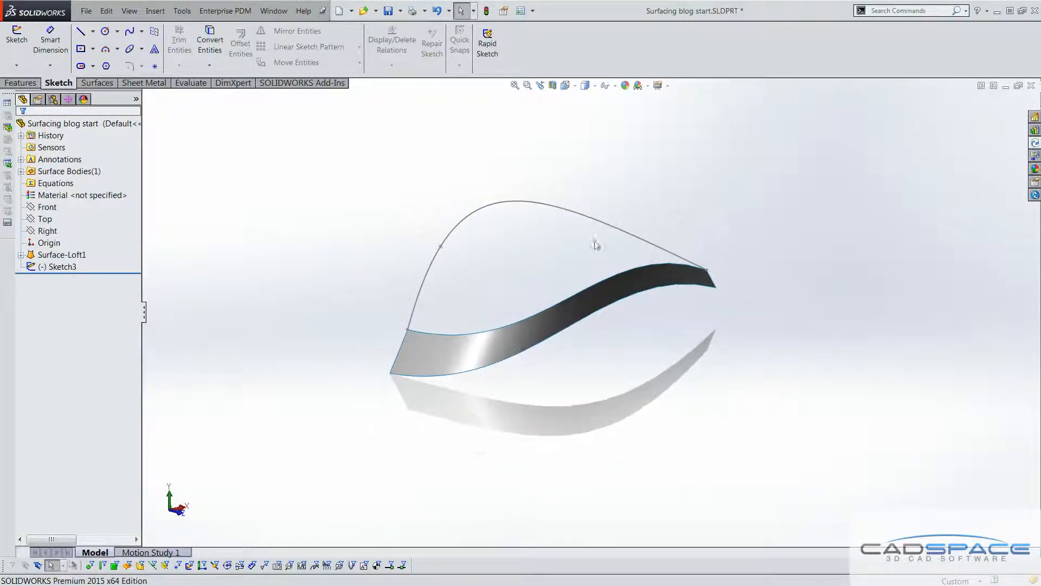
pyautogui.click(52, 232)
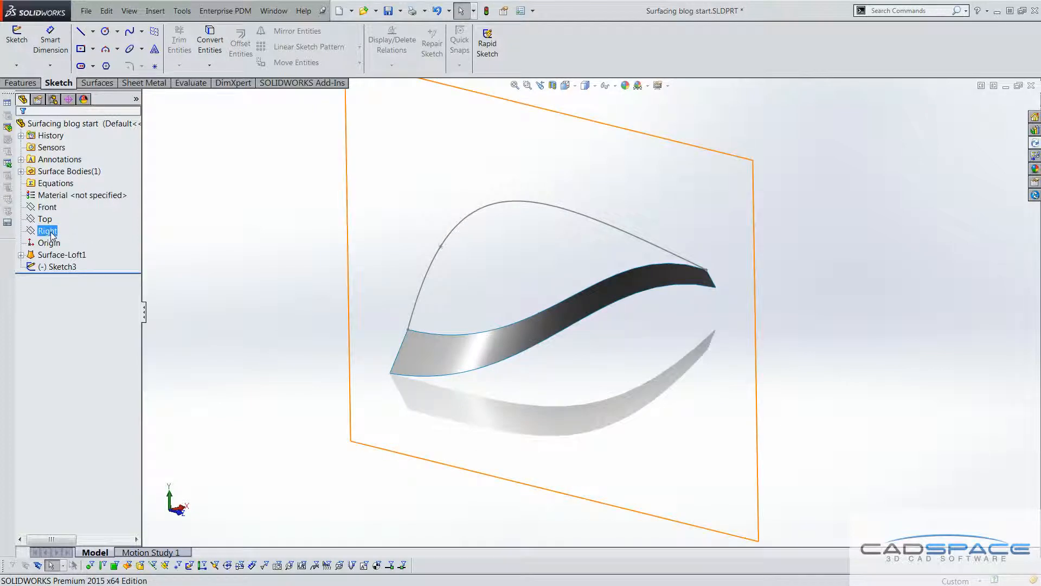
pyautogui.click(52, 233)
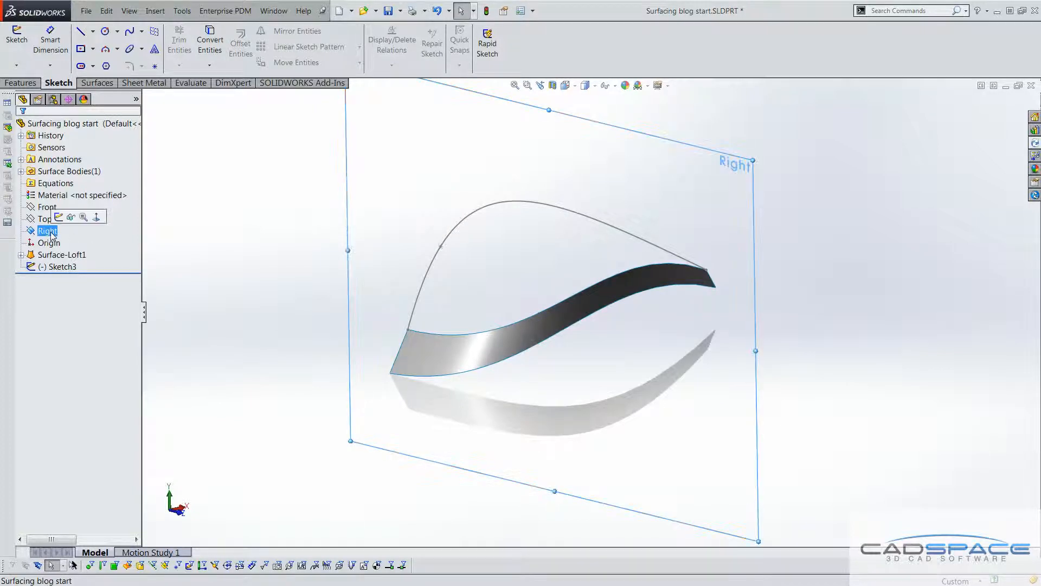
pyautogui.moveTo(534, 289); pyautogui.dragTo(477, 239, button='middle')
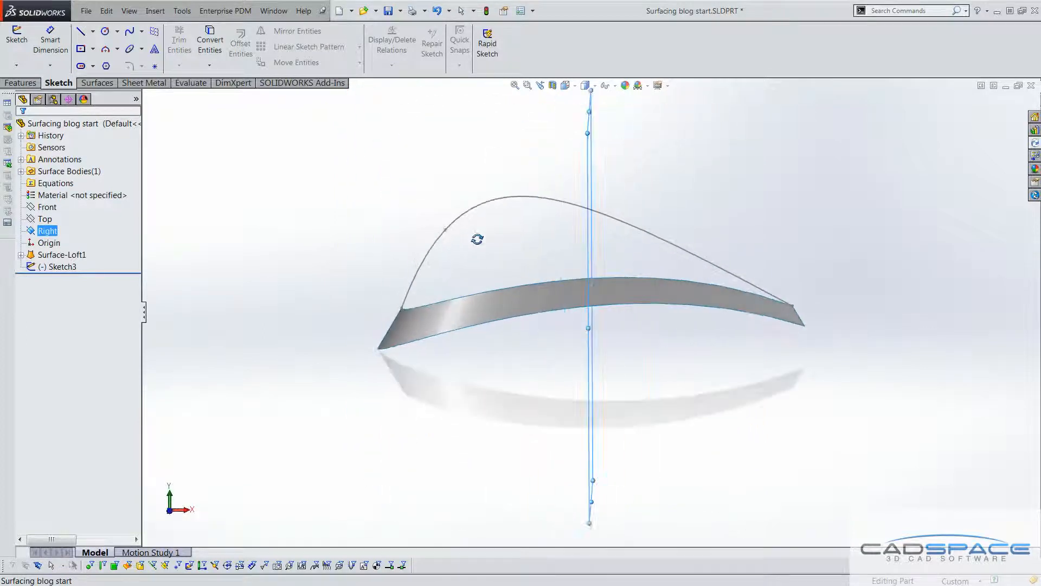
pyautogui.press('Escape')
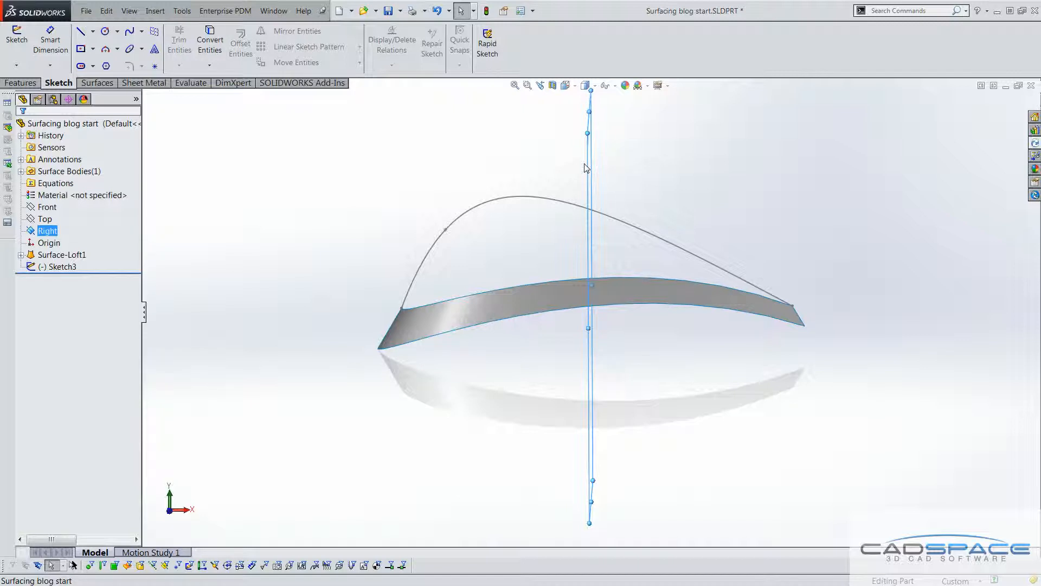
pyautogui.keyDown('ctrl'); pyautogui.moveTo(591, 163); pyautogui.dragTo(510, 171); pyautogui.keyUp('ctrl')
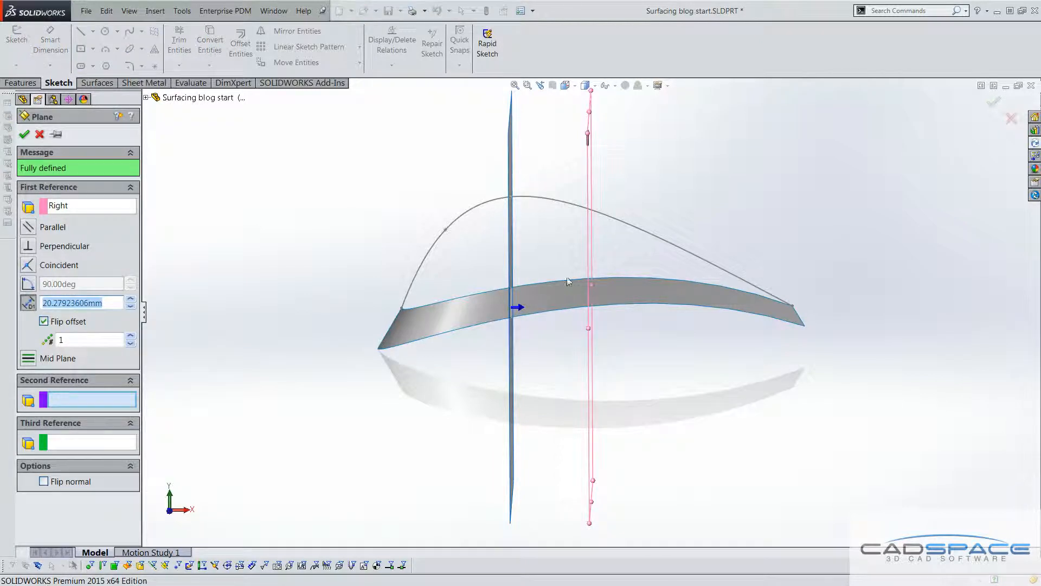
pyautogui.click(24, 134)
# Start a sketch on the new offset plane and draw a rising three-point spline above the surface strip, short of the arched curve.
pyautogui.moveTo(248, 193); pyautogui.dragTo(225, 200, button='middle')
pyautogui.rightClick(61, 275)
pyautogui.click(65, 255)
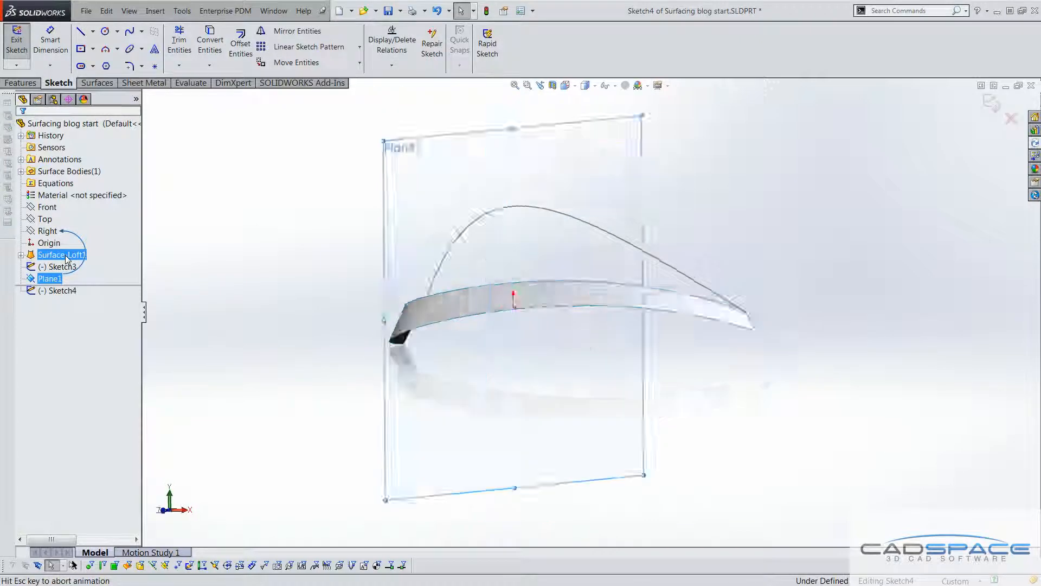
pyautogui.click(129, 31)
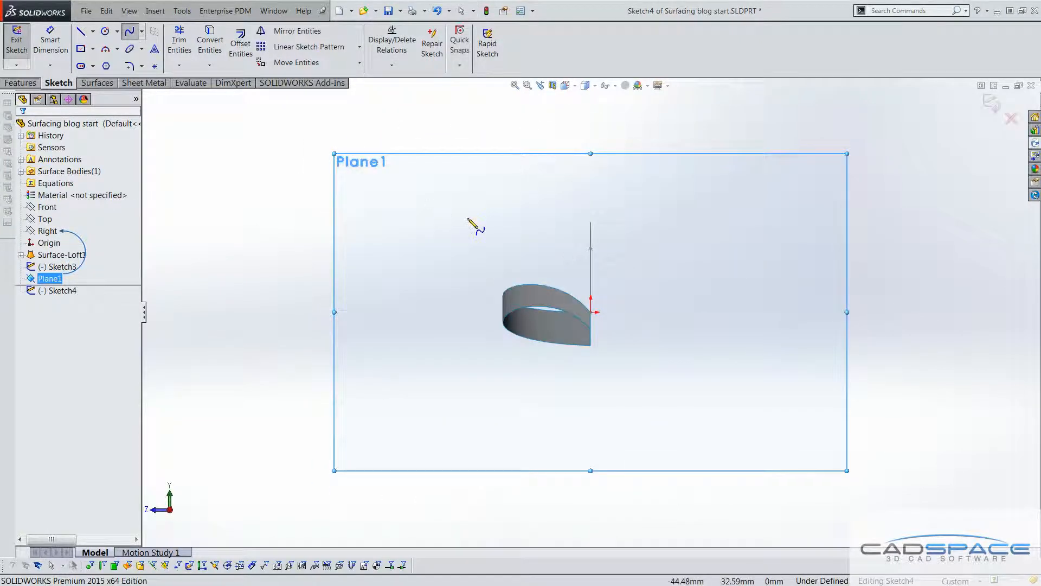
pyautogui.scroll(-3, 521, 282)
pyautogui.click(441, 309)
pyautogui.click(490, 248)
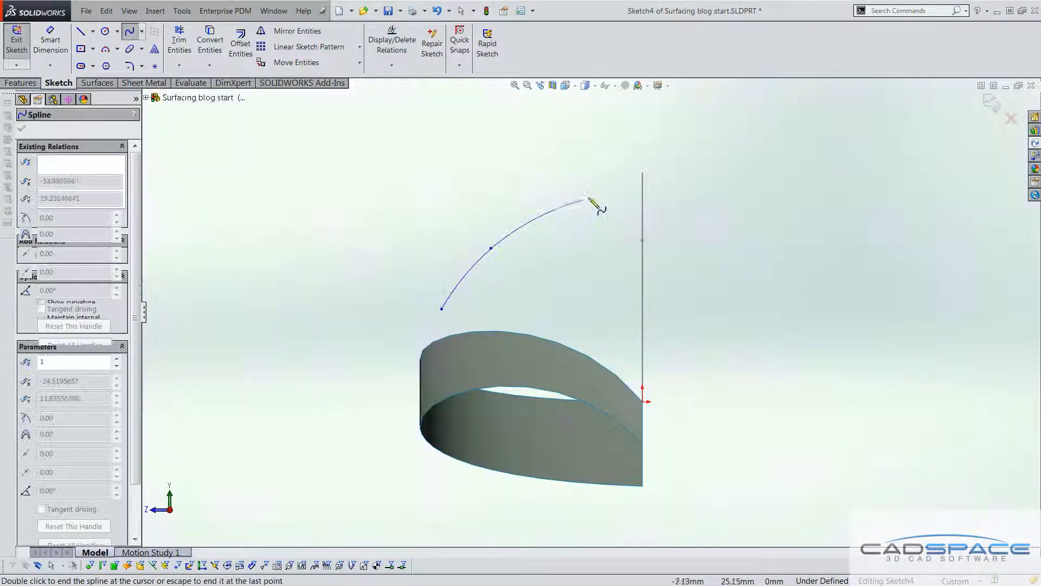
pyautogui.doubleClick(598, 197)
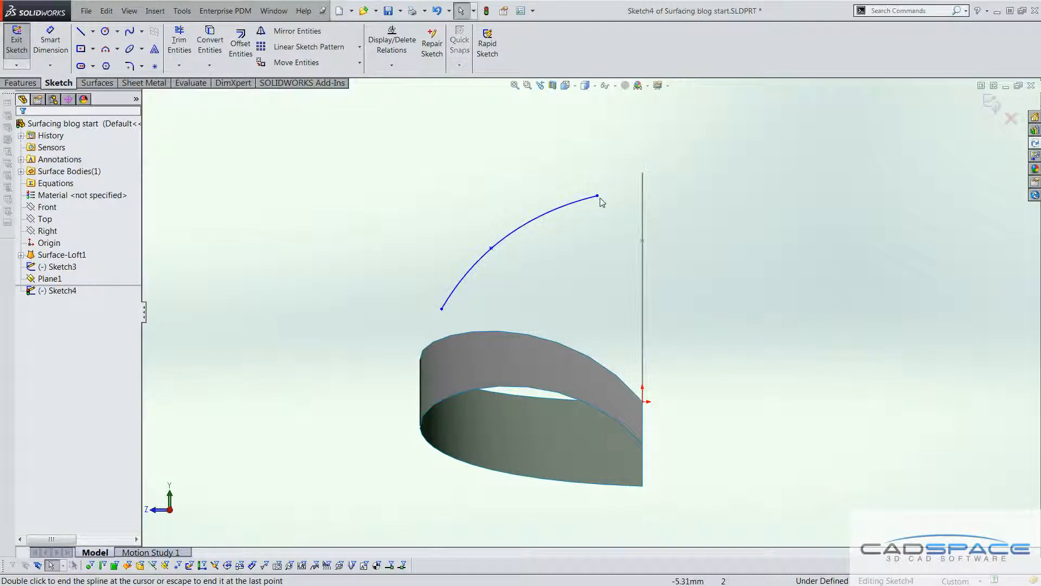
# Add a Pierce relation between the new spline's upper endpoint and the arched spline.
pyautogui.moveTo(607, 195); pyautogui.dragTo(616, 225, button='middle')
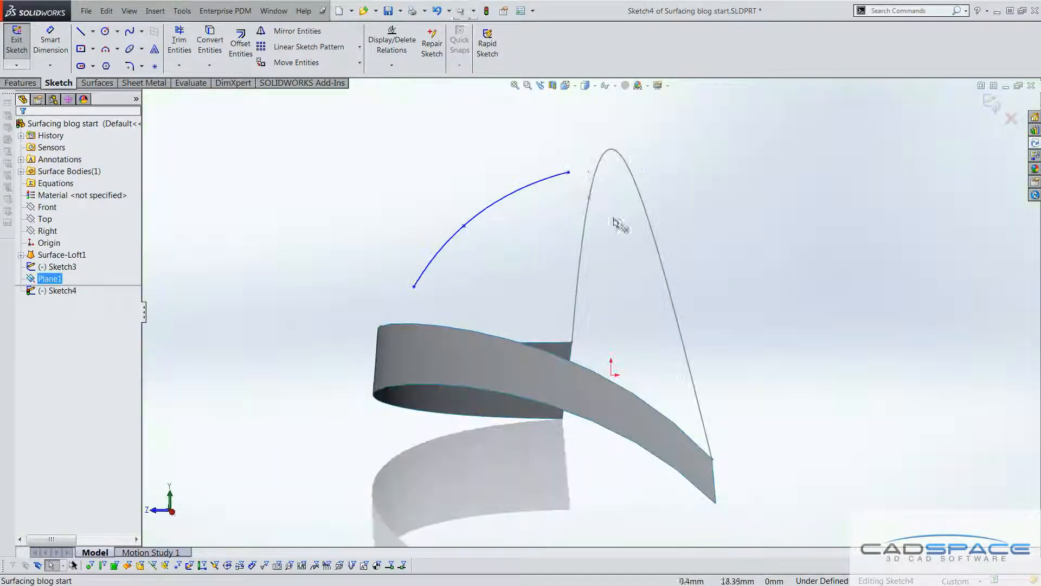
pyautogui.click(568, 172)
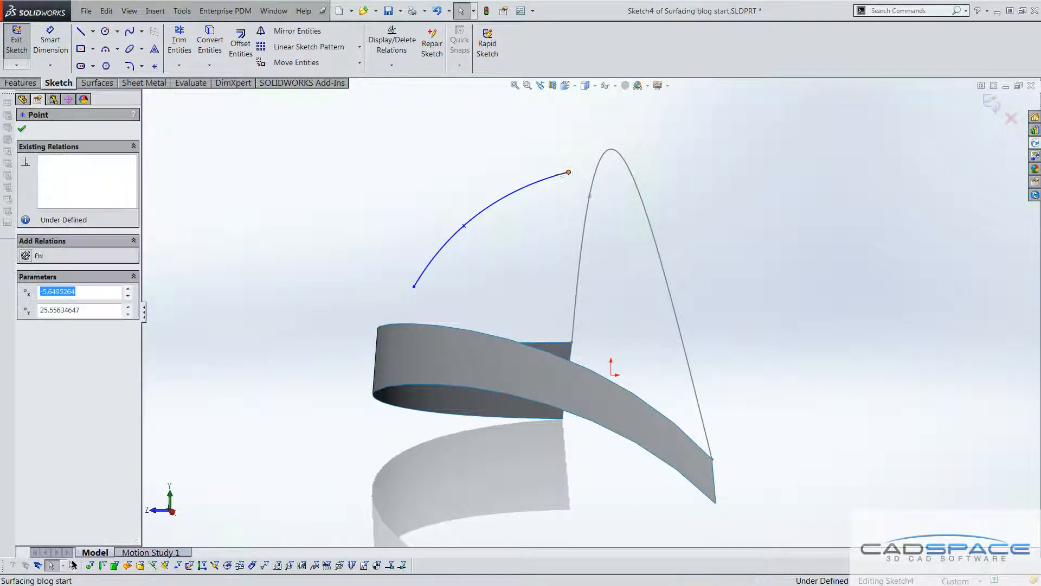
pyautogui.keyDown('ctrl'); pyautogui.click(615, 155); pyautogui.keyUp('ctrl')
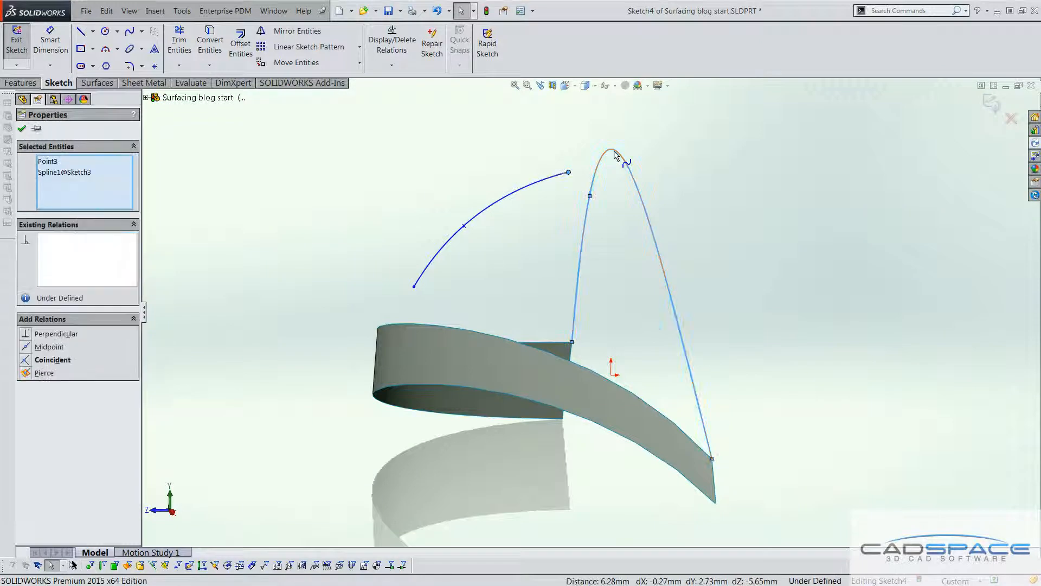
pyautogui.click(27, 373)
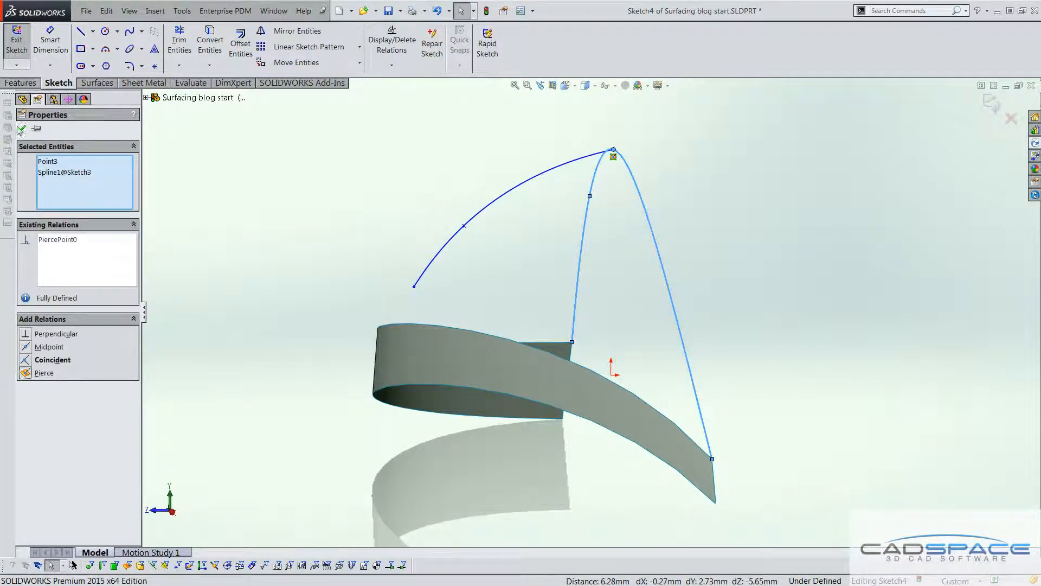
pyautogui.click(22, 128)
# Add a Pierce relation between the new spline's lower endpoint and the upper edge of the lofted surface.
pyautogui.click(414, 287)
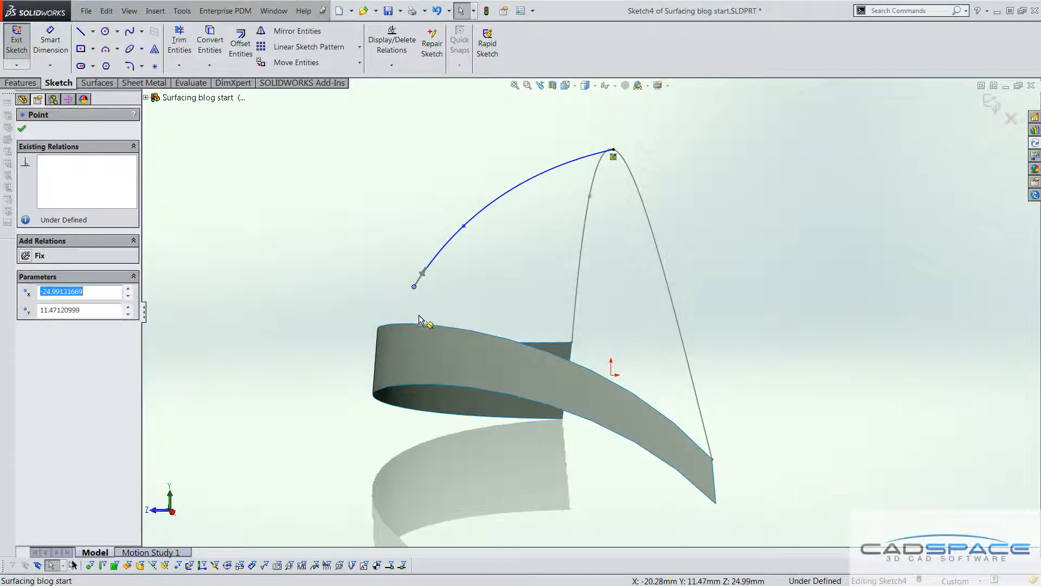
pyautogui.keyDown('ctrl'); pyautogui.click(419, 324); pyautogui.keyUp('ctrl')
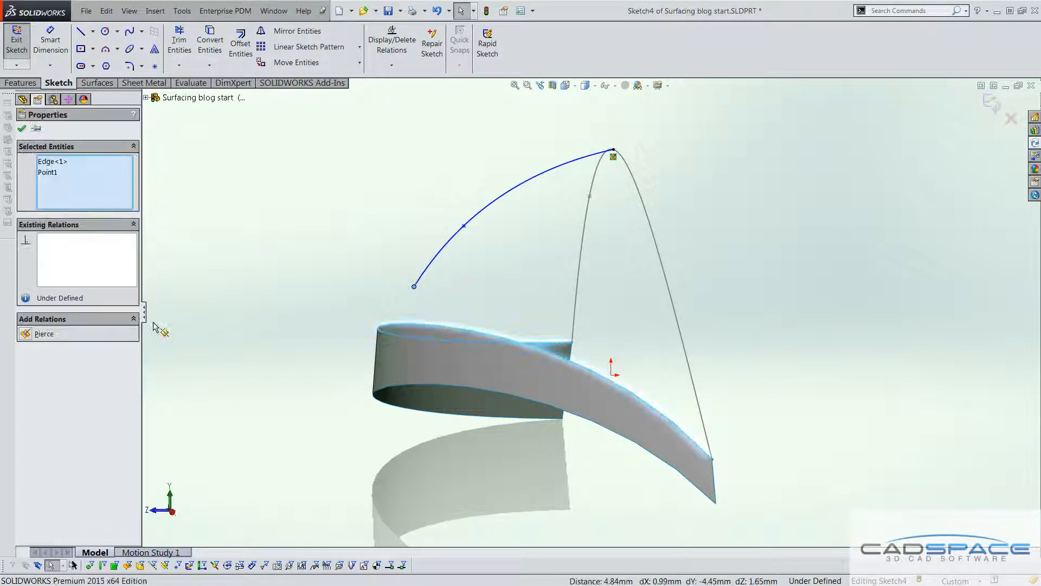
pyautogui.click(25, 334)
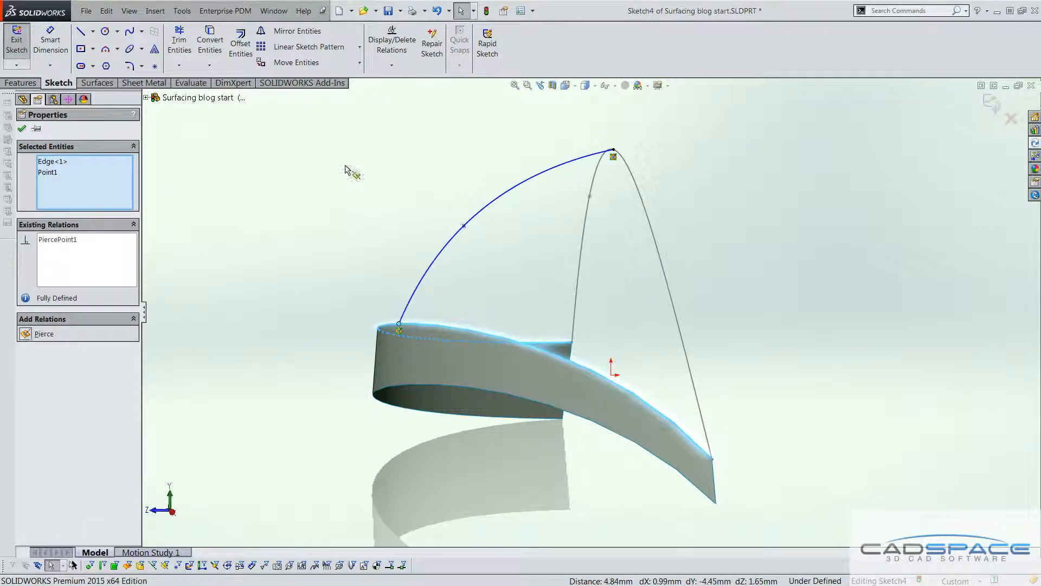
pyautogui.click(22, 129)
# View the sketch plane face-on and make the tangent handle at the spline's upper endpoint horizontal.
pyautogui.hotkey('ctrl', '8')
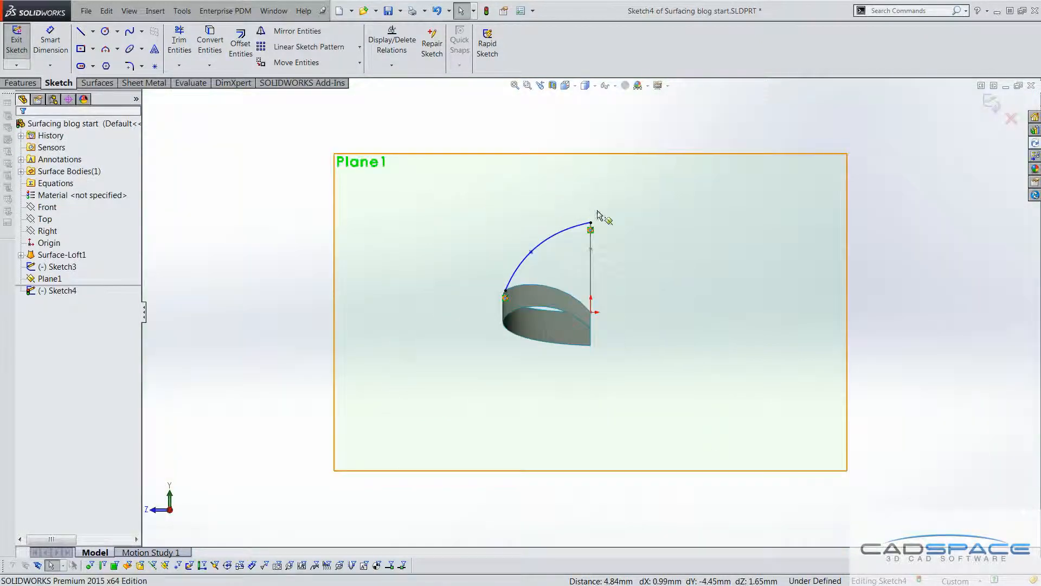
pyautogui.scroll(-5, 594, 217)
pyautogui.click(603, 265)
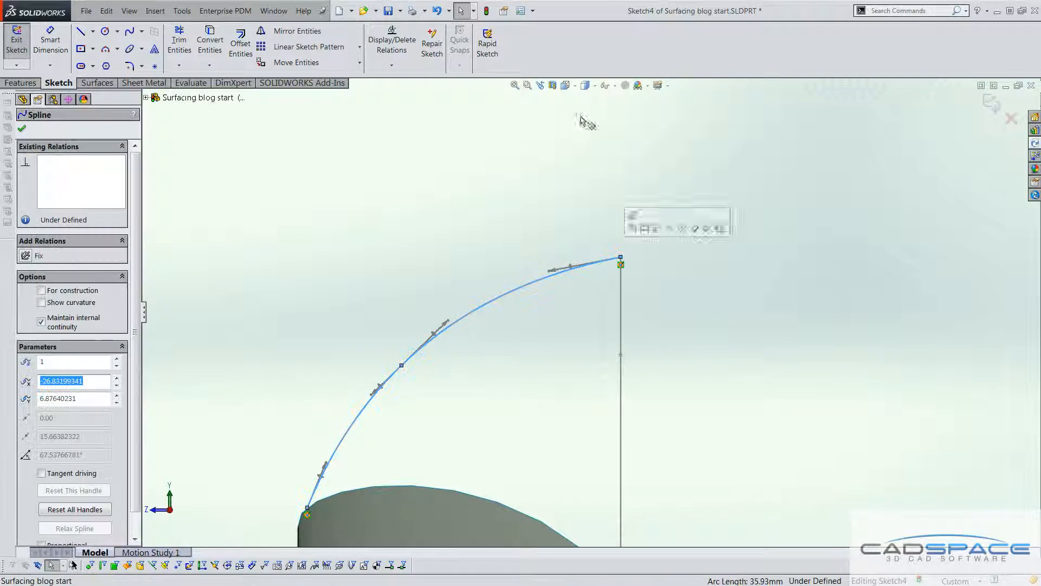
pyautogui.scroll(-1, 624, 300)
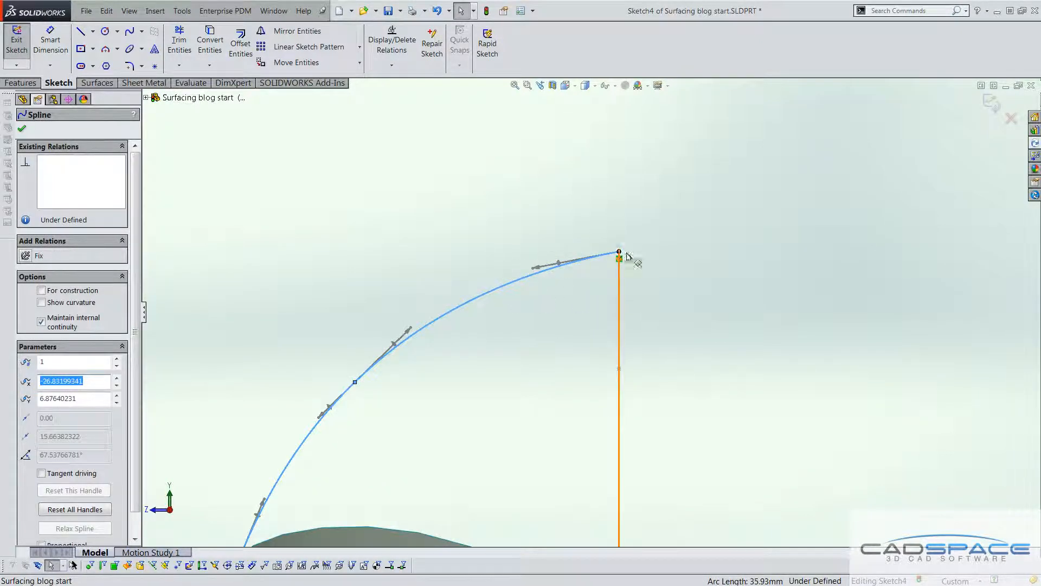
pyautogui.click(539, 271)
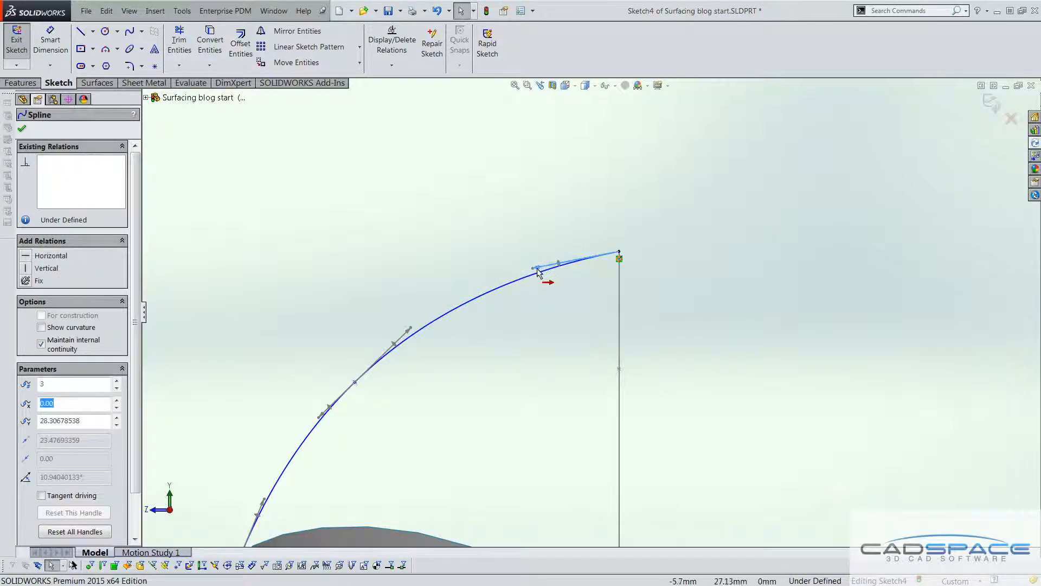
pyautogui.click(27, 261)
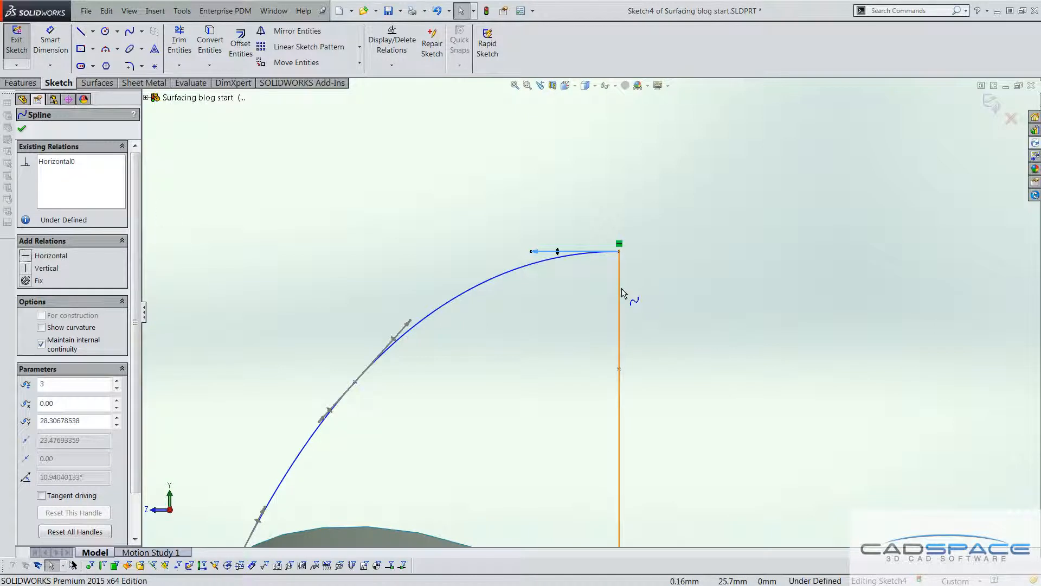
# Finish the spline sketch and hide the offset plane Plane1.
pyautogui.click(23, 130)
pyautogui.click(991, 117)
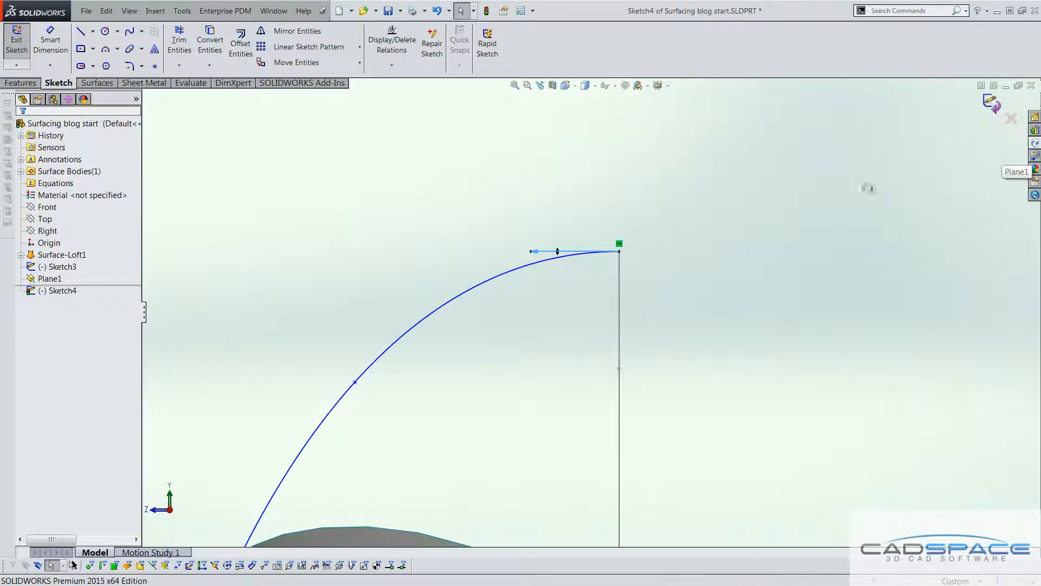
pyautogui.moveTo(662, 256)
pyautogui.mouseDown(button='middle')
pyautogui.moveTo(580, 295)
pyautogui.moveTo(658, 297)
pyautogui.moveTo(685, 353)
pyautogui.mouseUp(button='middle')
pyautogui.scroll(3, 686, 353)
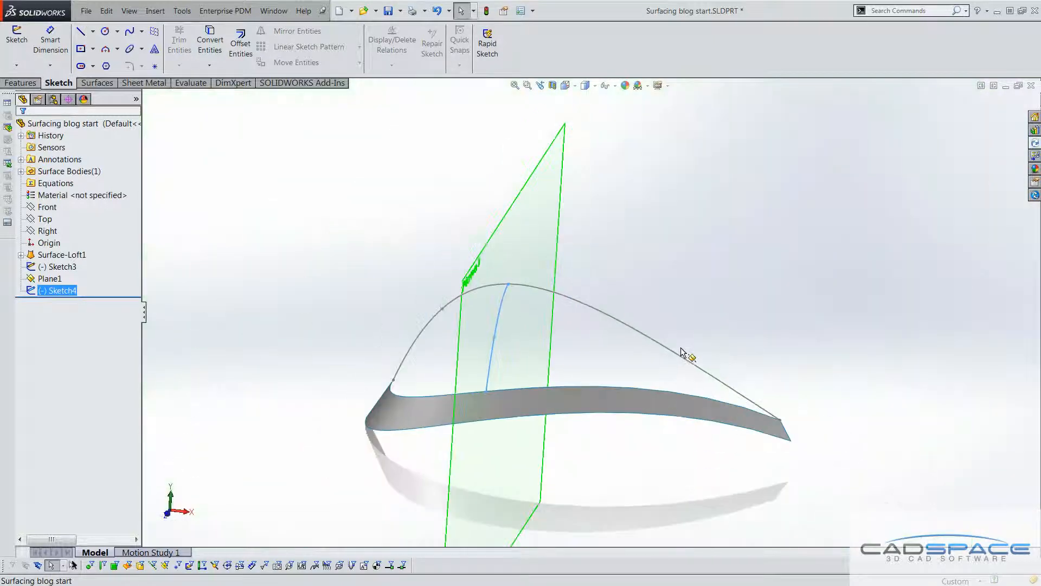
pyautogui.moveTo(644, 323); pyautogui.dragTo(688, 307, button='middle')
pyautogui.click(529, 250)
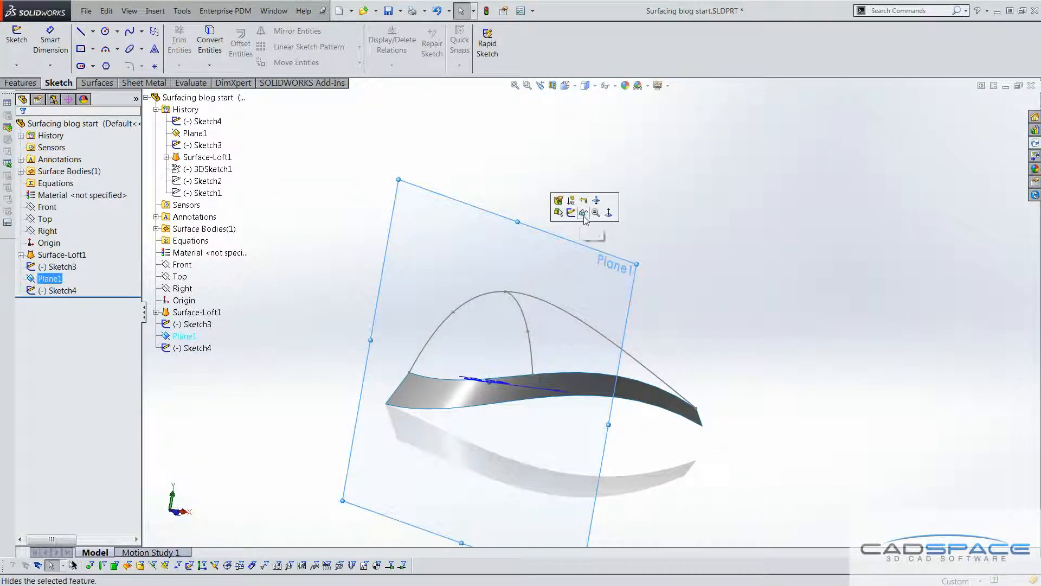
pyautogui.click(584, 214)
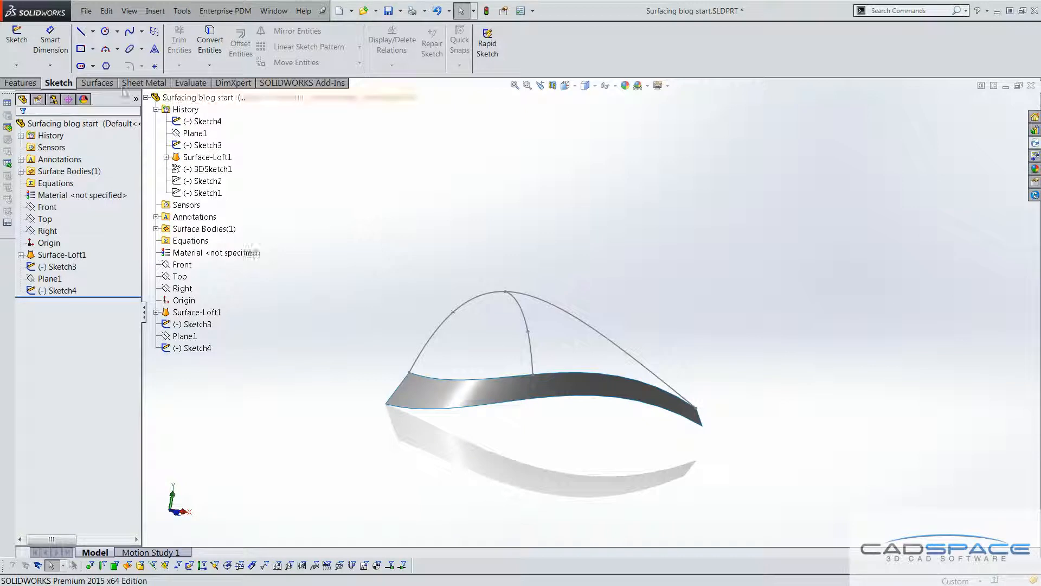
# Start a lofted surface using the arched spline Sketch3 and the strip's upper edge as profiles.
pyautogui.click(96, 82)
pyautogui.click(118, 40)
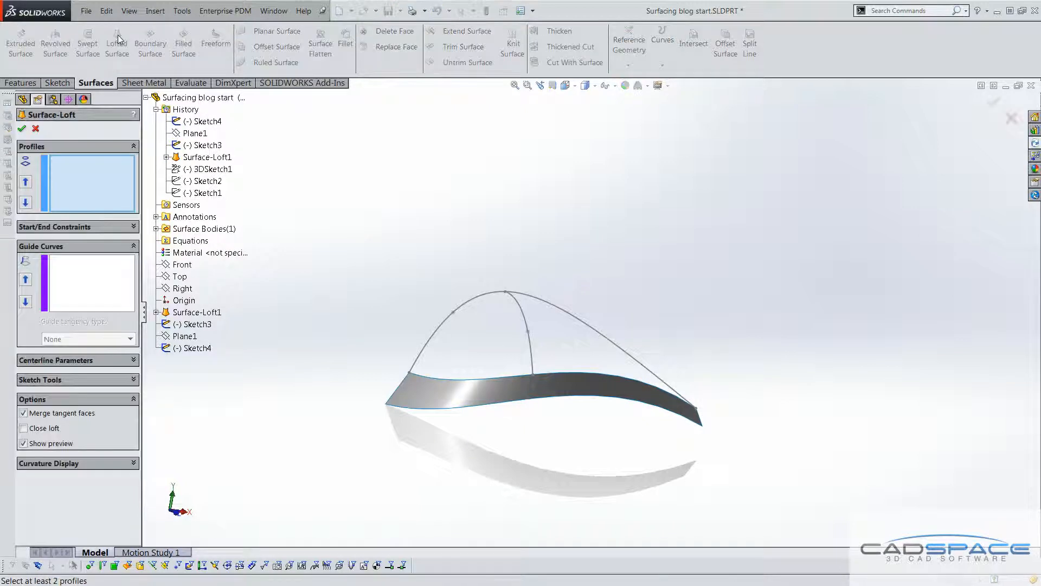
pyautogui.click(467, 301)
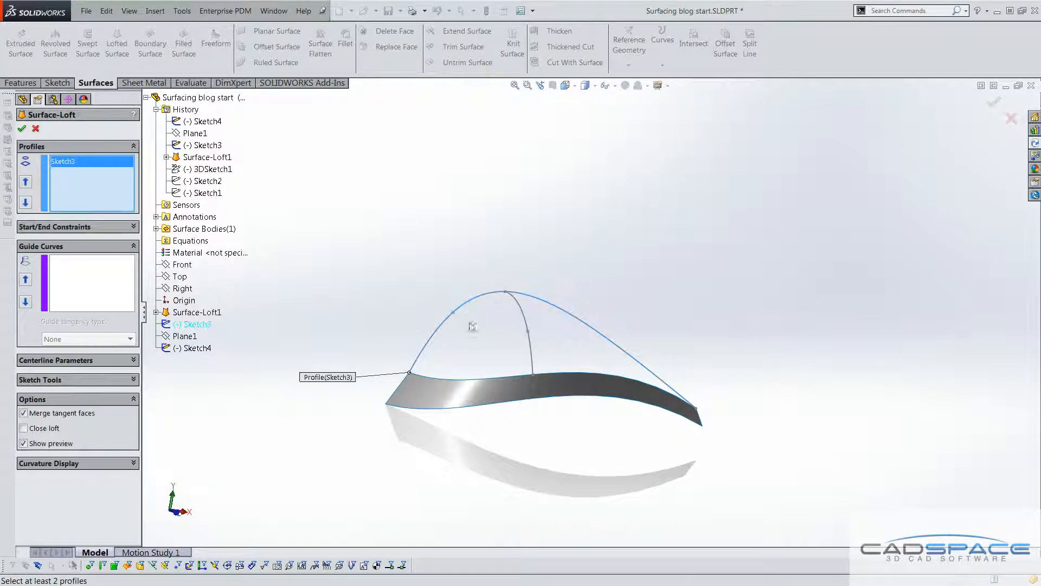
pyautogui.click(503, 384)
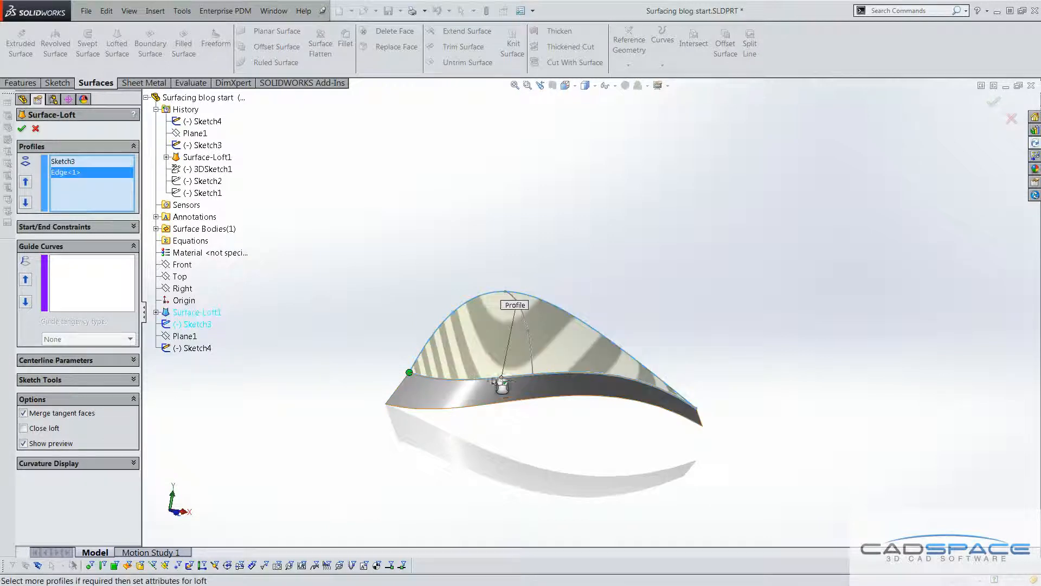
pyautogui.moveTo(503, 383); pyautogui.dragTo(534, 356, button='middle')
pyautogui.scroll(-4, 564, 356)
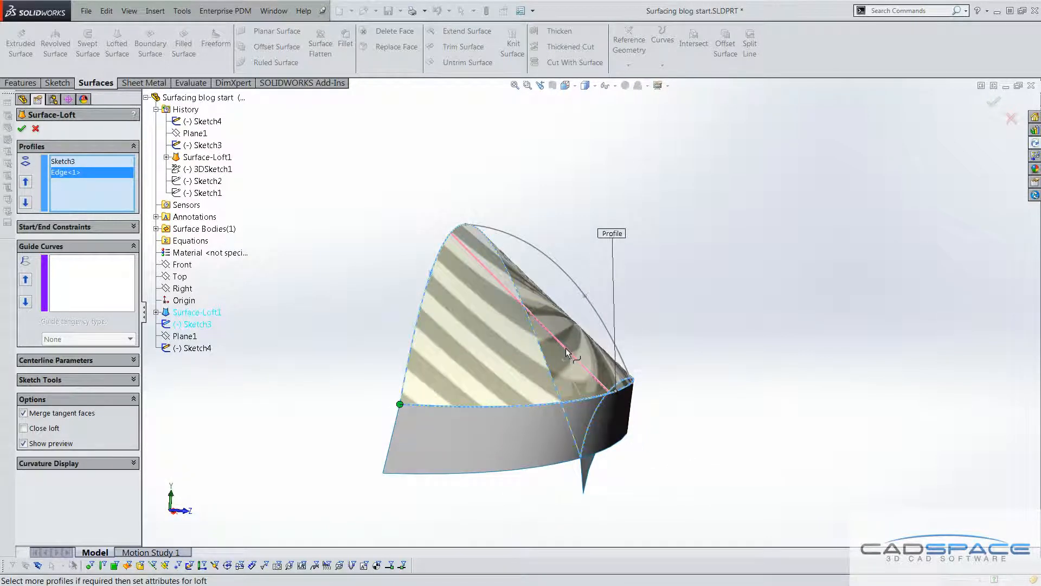
# Add the spline Sketch4 as the loft's guide curve and create the surface.
pyautogui.click(83, 270)
pyautogui.moveTo(553, 287); pyautogui.dragTo(542, 298, button='middle')
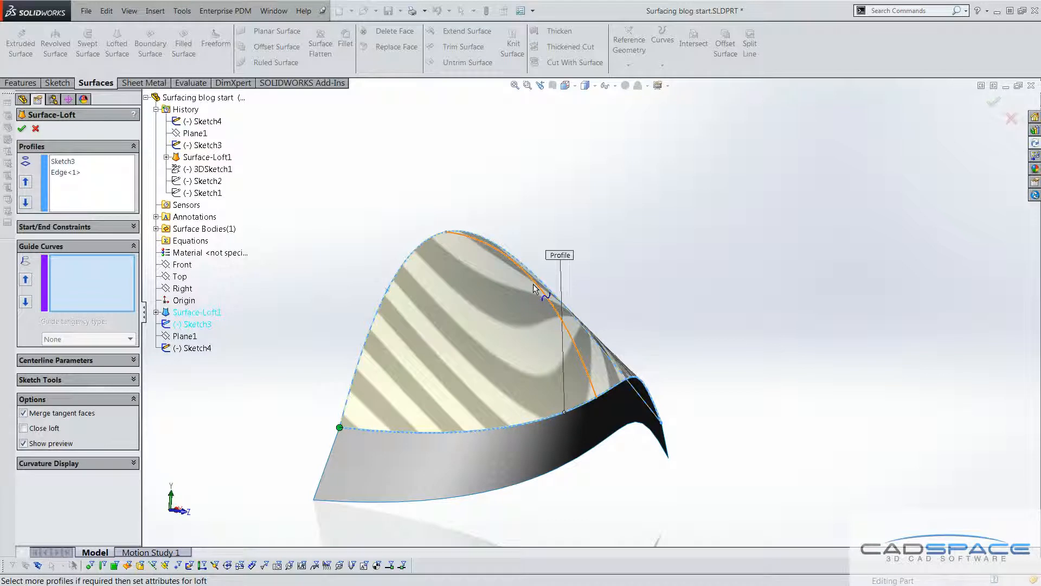
pyautogui.click(532, 284)
pyautogui.moveTo(485, 369); pyautogui.dragTo(457, 362, button='middle')
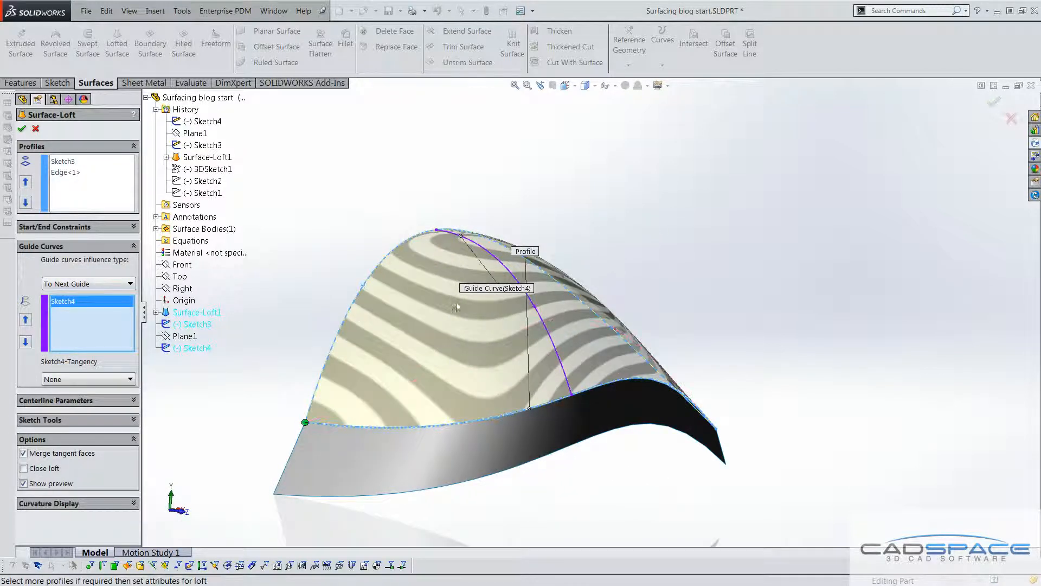
pyautogui.click(22, 128)
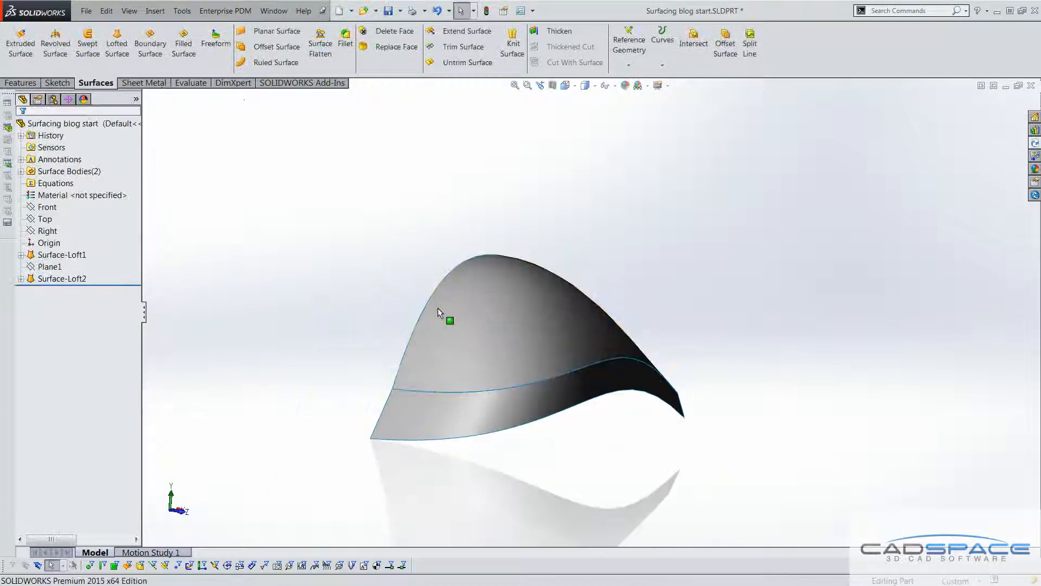
# Mirror both lofted surface bodies about the Front plane.
pyautogui.click(21, 82)
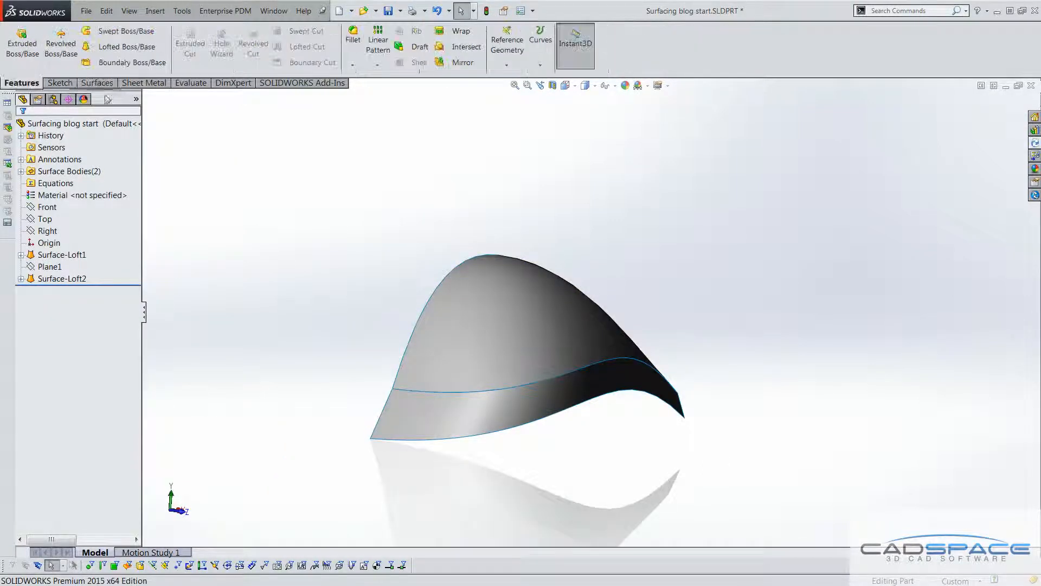
pyautogui.click(461, 62)
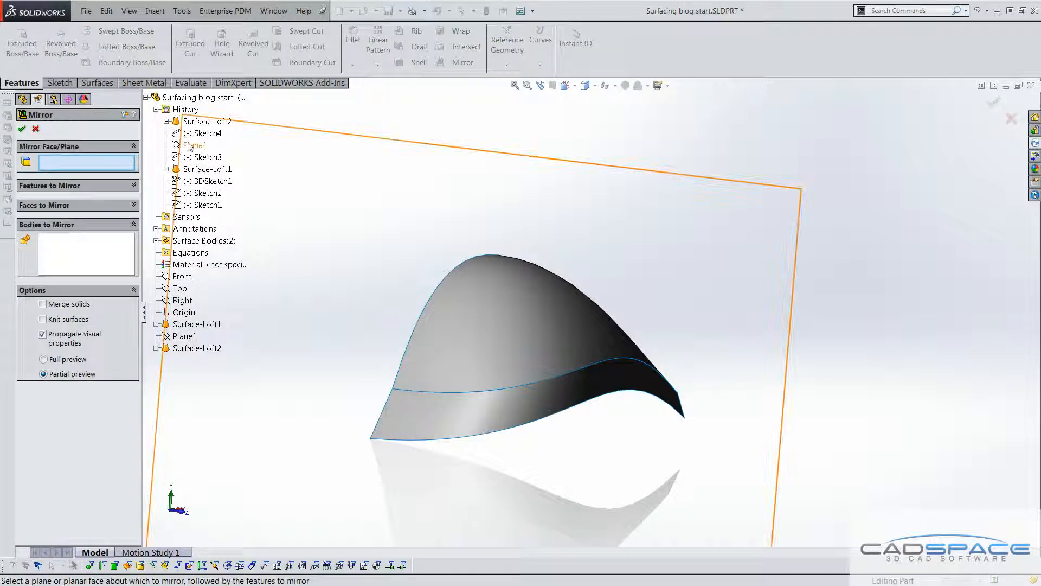
pyautogui.click(186, 278)
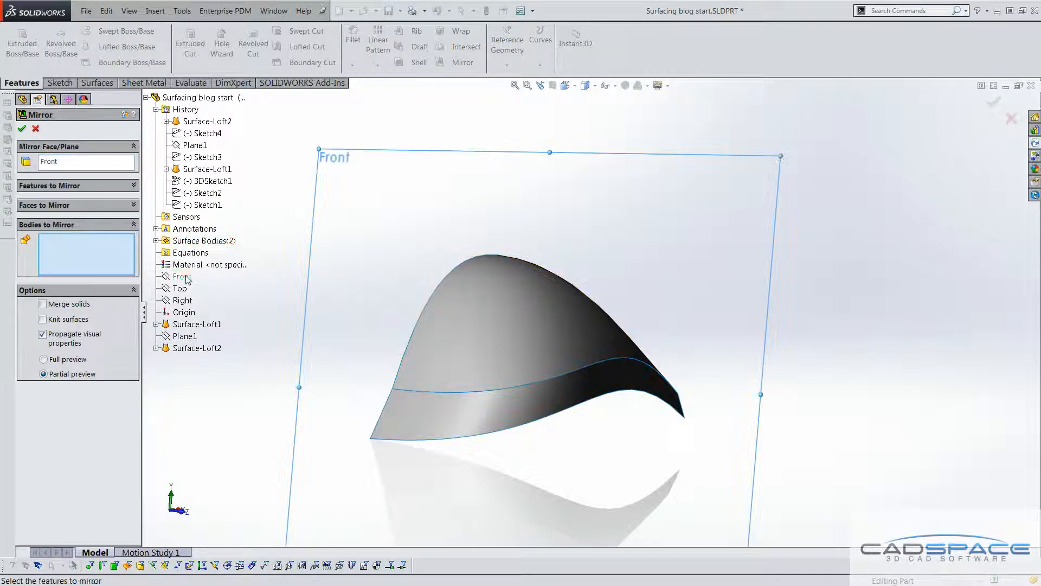
pyautogui.click(536, 350)
pyautogui.click(491, 416)
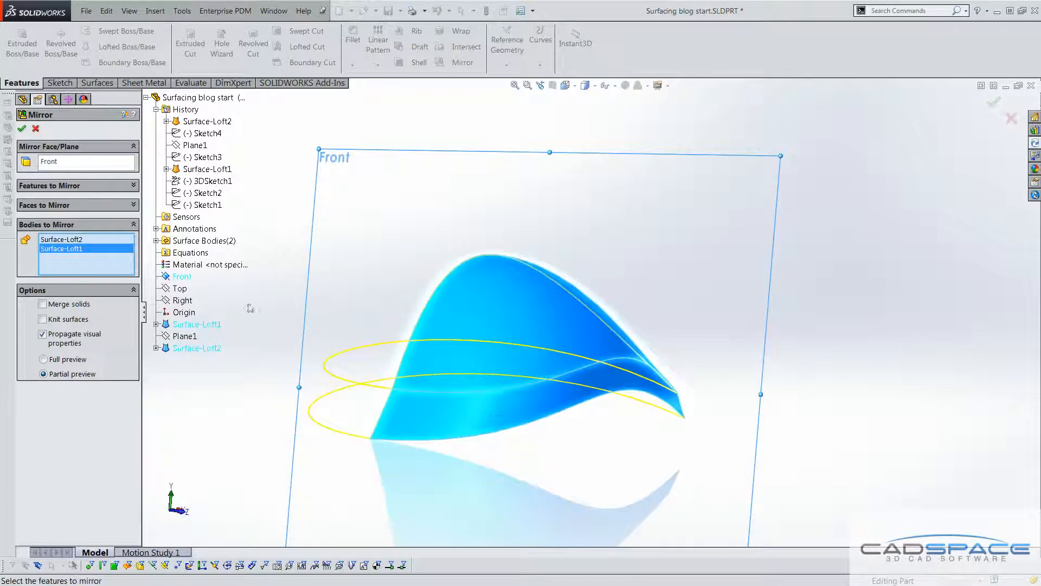
pyautogui.click(22, 128)
# Display horizontal zebra stripes on the mirrored surfaces and inspect their flow across the centre seam.
pyautogui.scroll(3, 495, 338)
pyautogui.moveTo(495, 337); pyautogui.dragTo(541, 362, button='middle')
pyautogui.press('Escape')
pyautogui.scroll(-3, 549, 347)
pyautogui.moveTo(619, 367); pyautogui.dragTo(581, 367, button='middle')
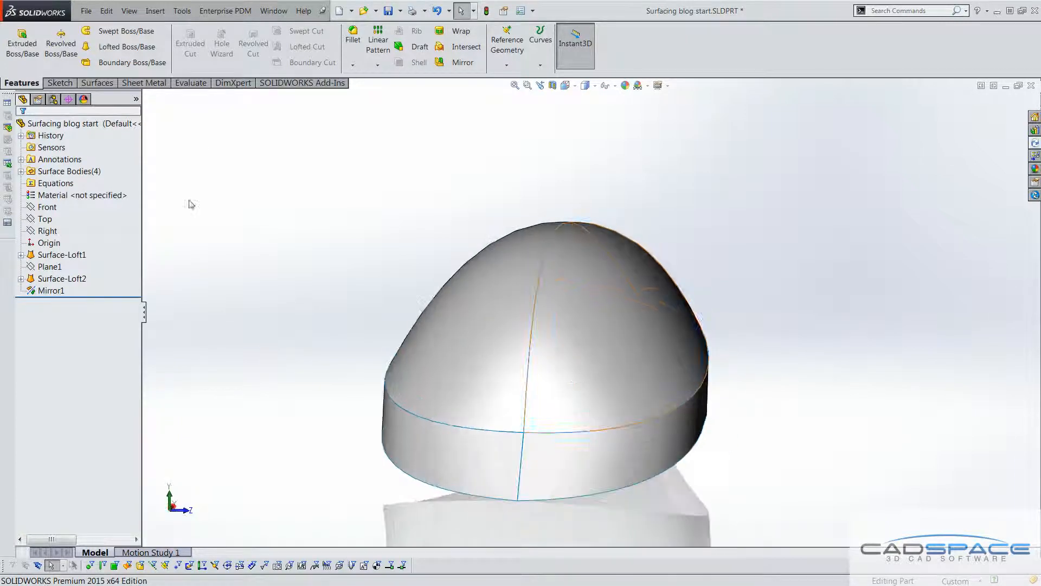
pyautogui.click(190, 82)
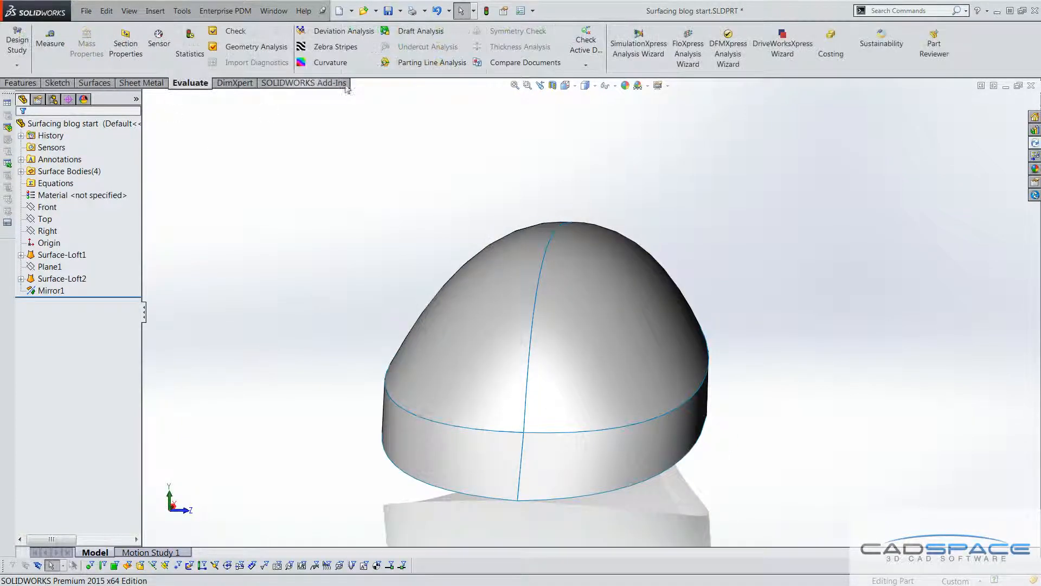
pyautogui.click(325, 48)
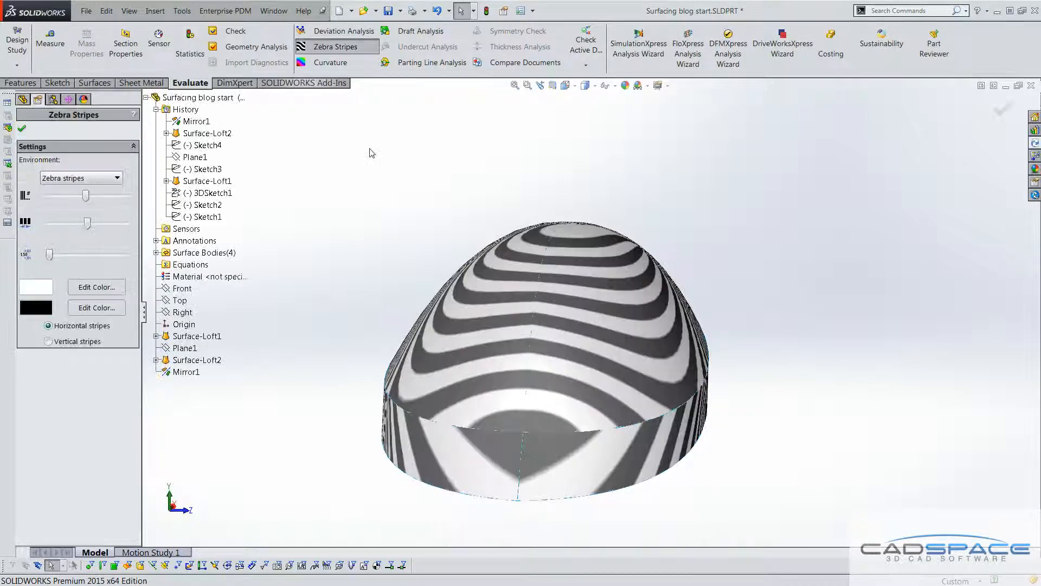
pyautogui.scroll(-3, 576, 308)
pyautogui.moveTo(560, 279); pyautogui.dragTo(623, 205, button='middle')
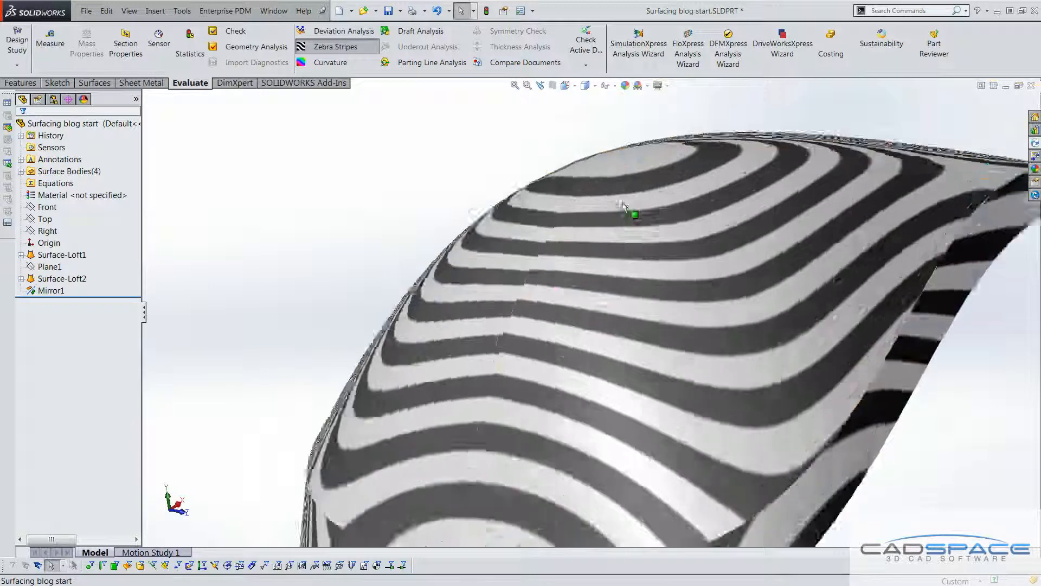
pyautogui.scroll(-2, 623, 205)
# Highlight the guide sketch Sketch4 under Surface-Loft2 and examine the zebra stripes where it meets the centre seam.
pyautogui.click(20, 278)
pyautogui.click(66, 294)
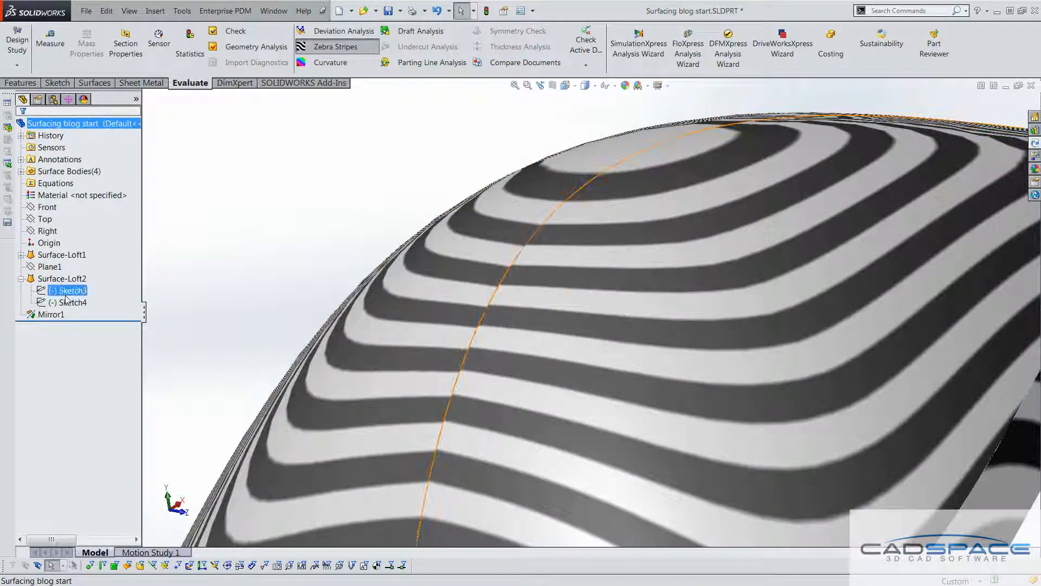
pyautogui.click(67, 302)
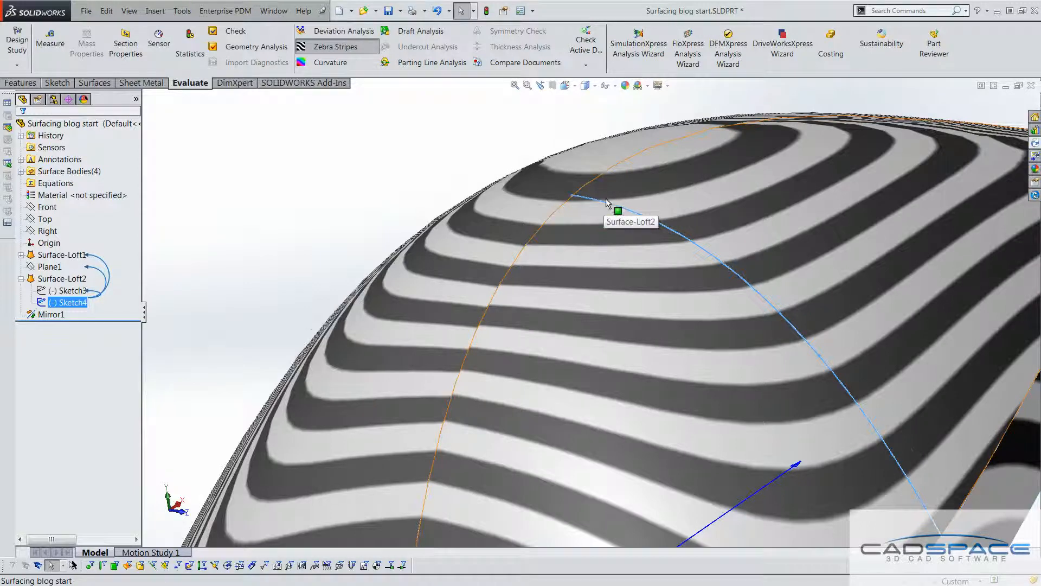
pyautogui.scroll(-2, 617, 205)
pyautogui.moveTo(617, 205); pyautogui.dragTo(628, 206, button='middle')
pyautogui.scroll(-10, 646, 213)
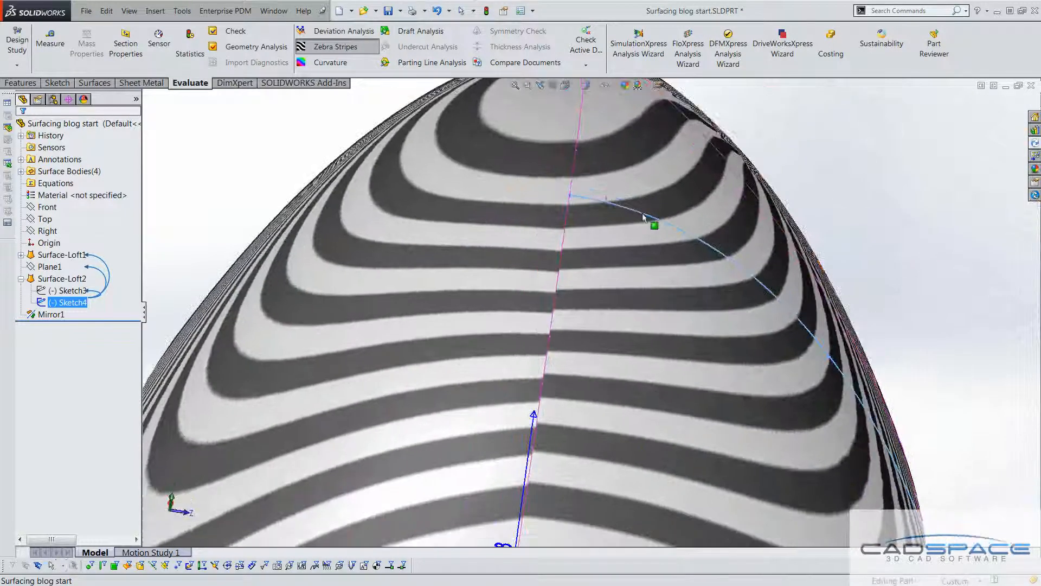
pyautogui.scroll(10, 561, 231)
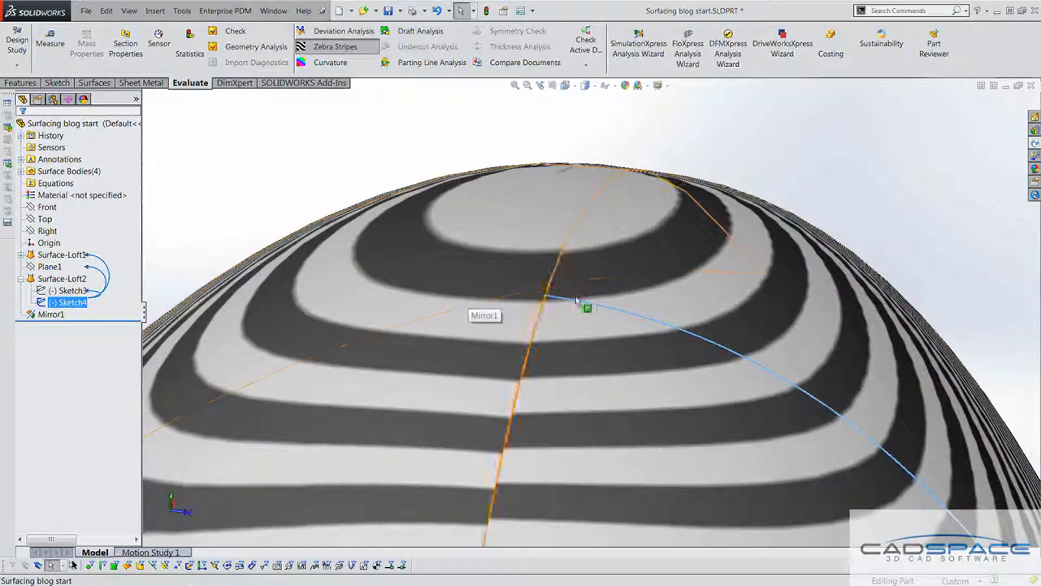
pyautogui.scroll(-1, 581, 301)
pyautogui.scroll(-3, 581, 300)
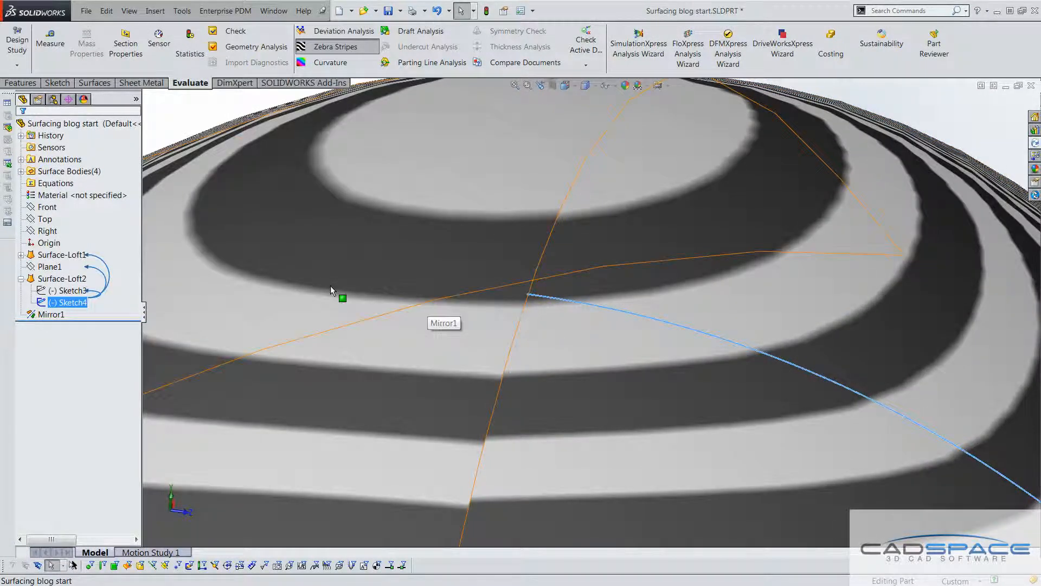
pyautogui.scroll(3, 332, 289)
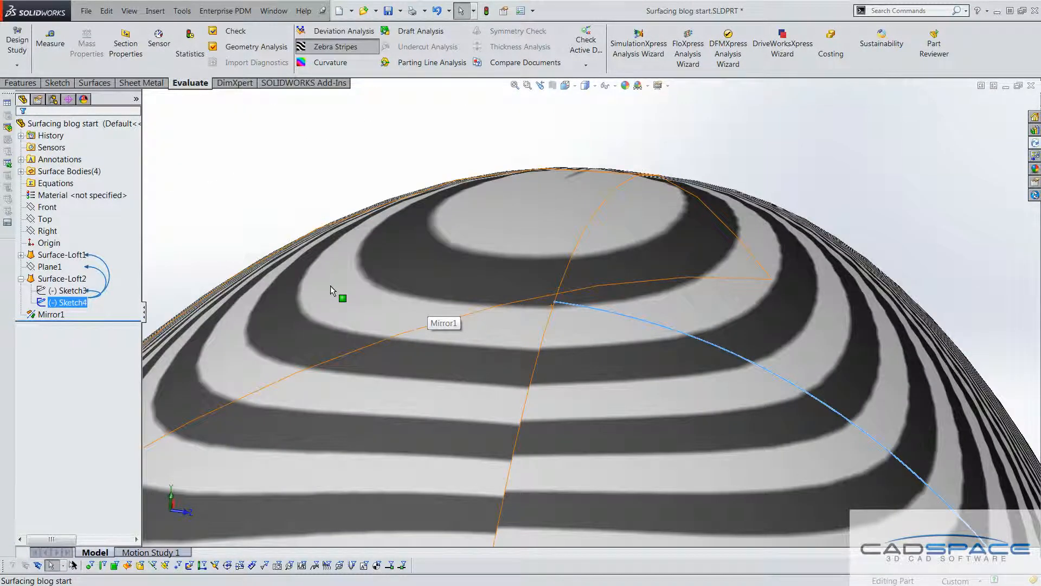
pyautogui.scroll(3, 564, 315)
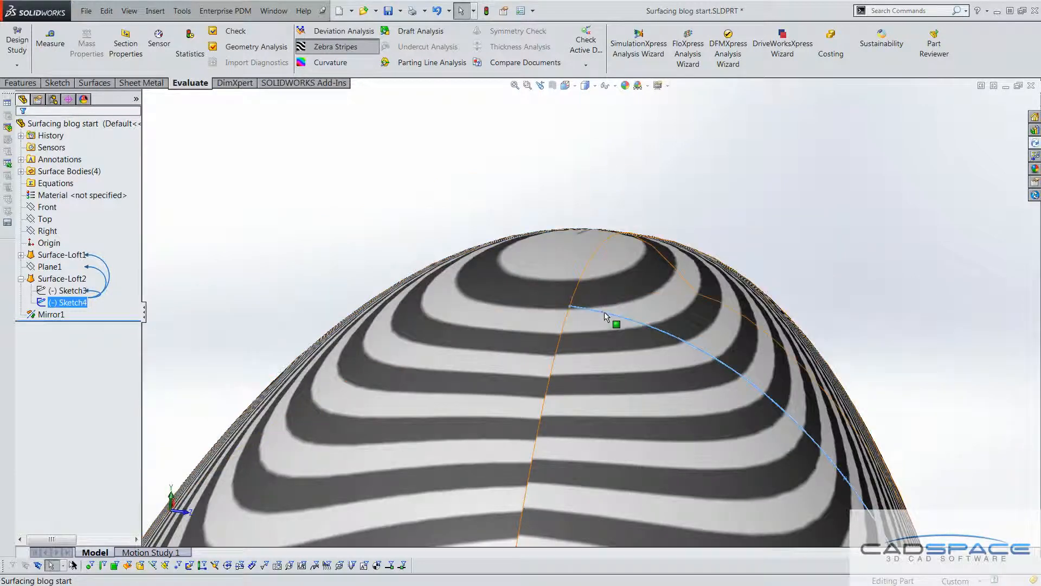
pyautogui.scroll(2, 614, 324)
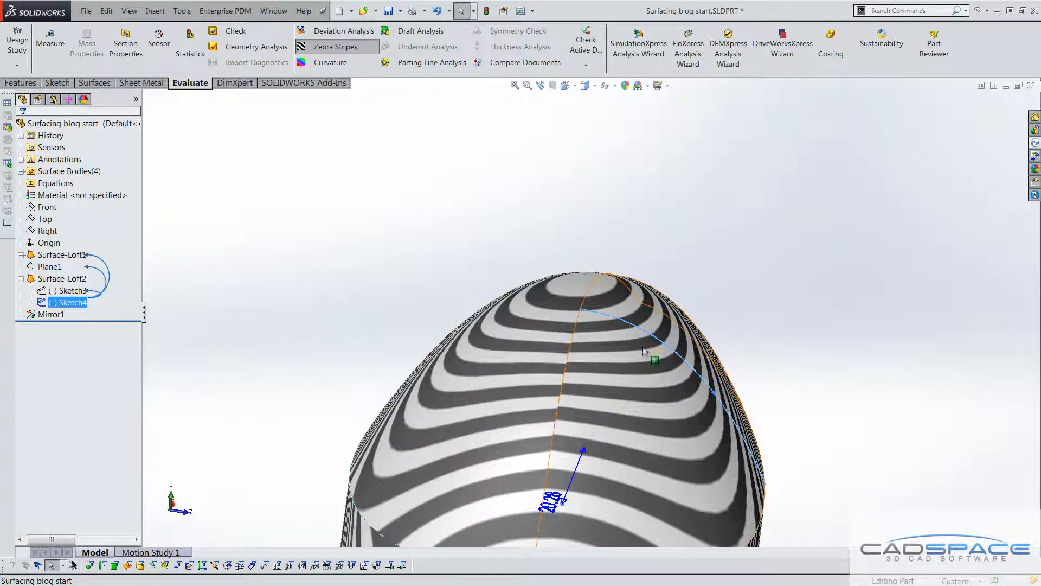
# Examine the zebra stripe continuity along the lower part of the centre seam, down to the strip's edge.
pyautogui.moveTo(722, 380); pyautogui.dragTo(667, 386, button='middle')
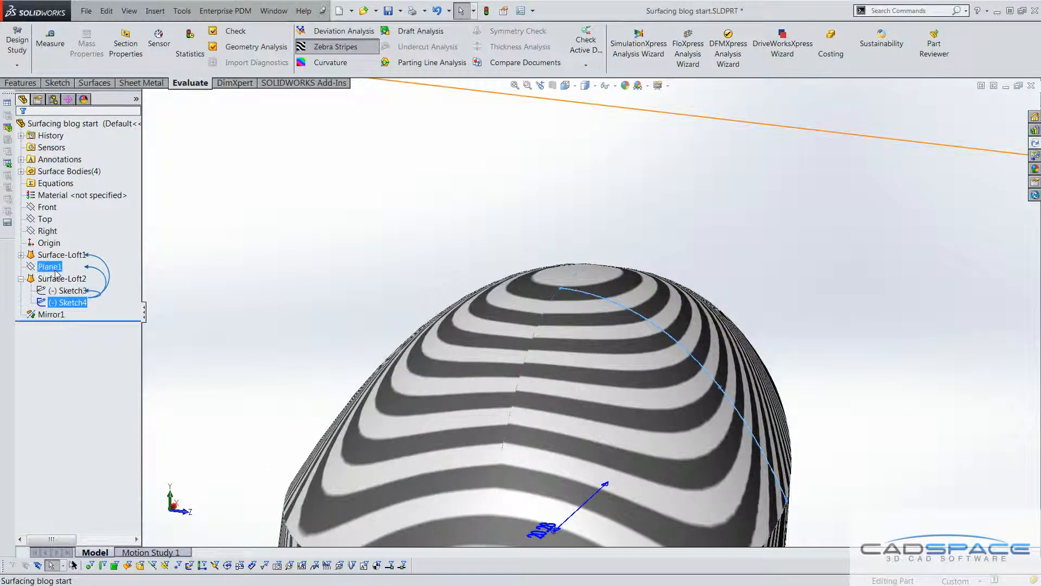
pyautogui.scroll(1, 626, 362)
pyautogui.scroll(-2, 622, 360)
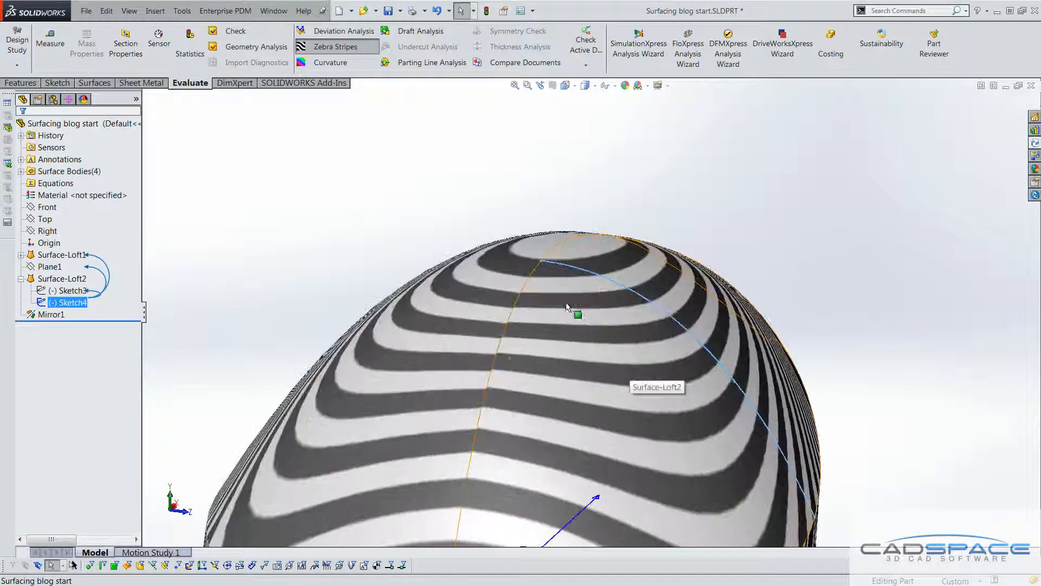
pyautogui.scroll(2, 510, 430)
pyautogui.scroll(-3, 507, 480)
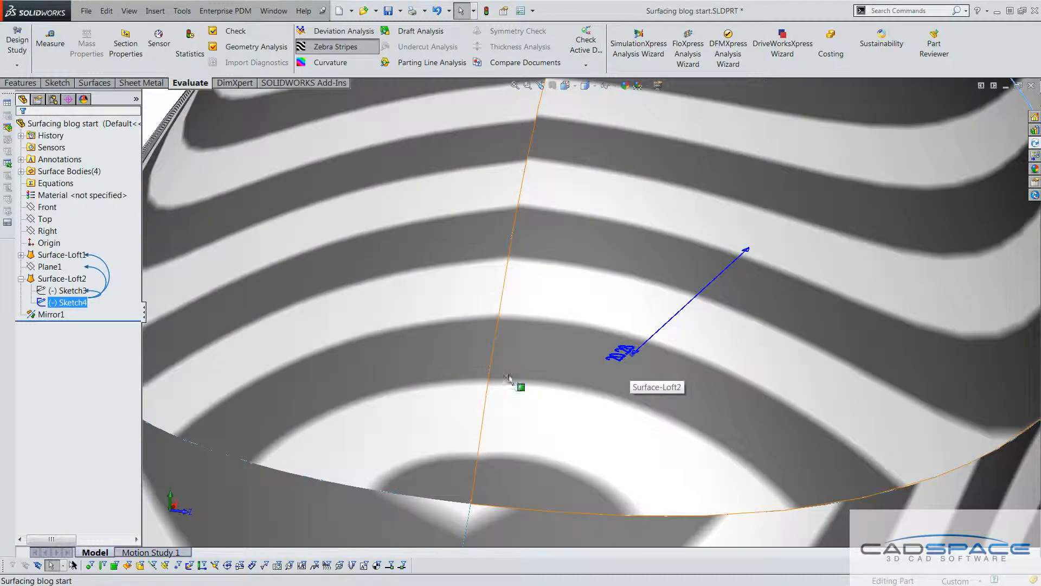
pyautogui.scroll(-4, 490, 363)
pyautogui.moveTo(473, 352); pyautogui.dragTo(553, 344, button='middle')
pyautogui.scroll(6, 529, 393)
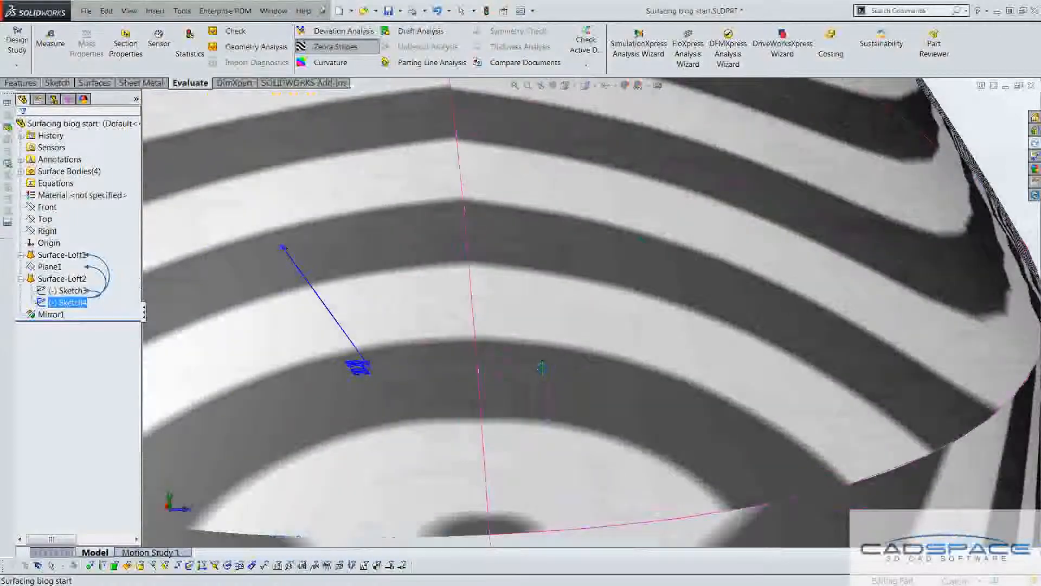
pyautogui.scroll(3, 528, 392)
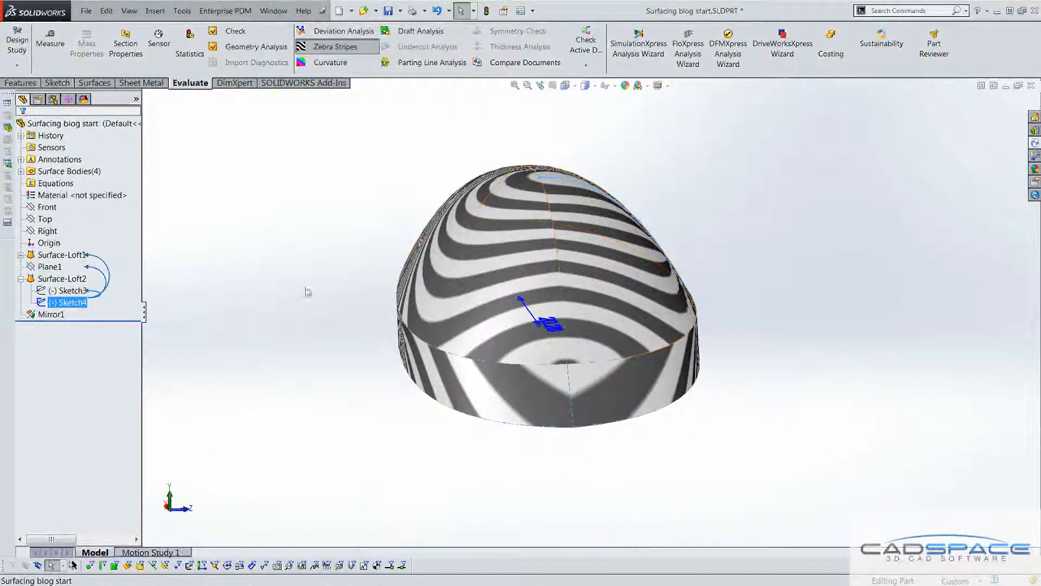
# Edit the dome loft Surface-Loft2 so its start constraint is Normal To Profile, keeping the tangent length at 1.
pyautogui.keyDown('ctrl'); pyautogui.click(63, 279); pyautogui.keyUp('ctrl')
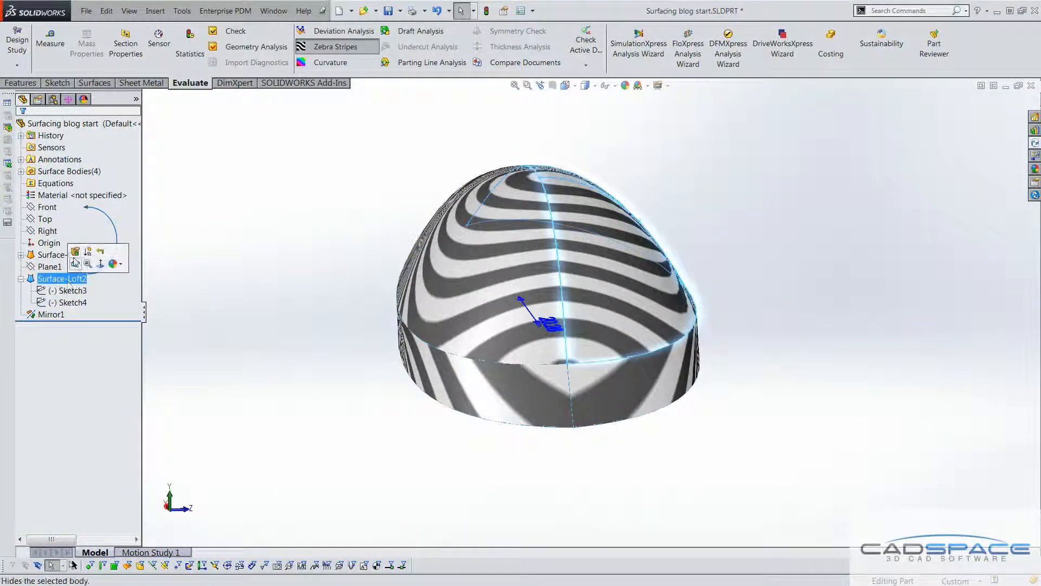
pyautogui.click(75, 253)
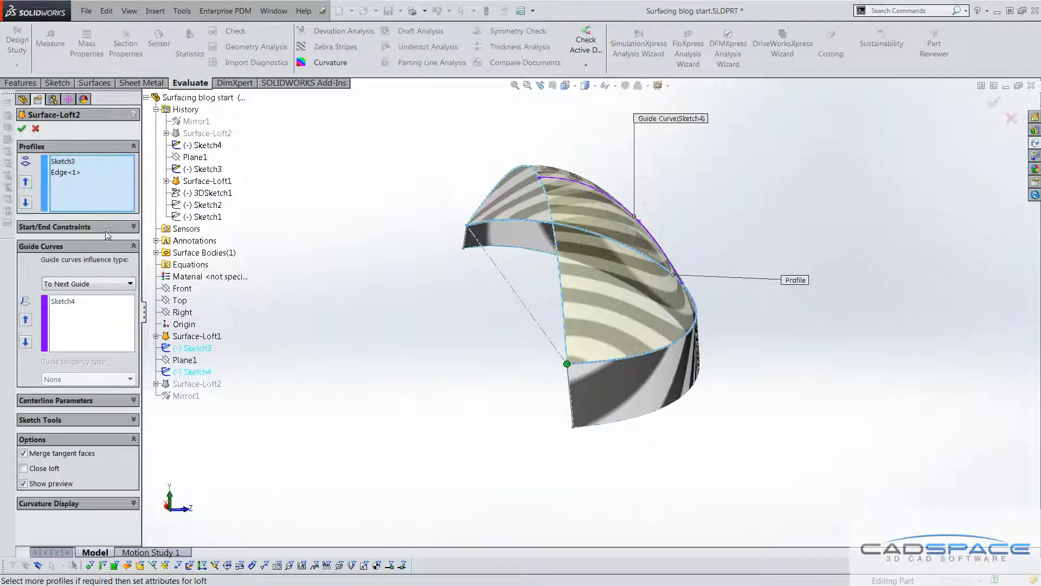
pyautogui.click(102, 227)
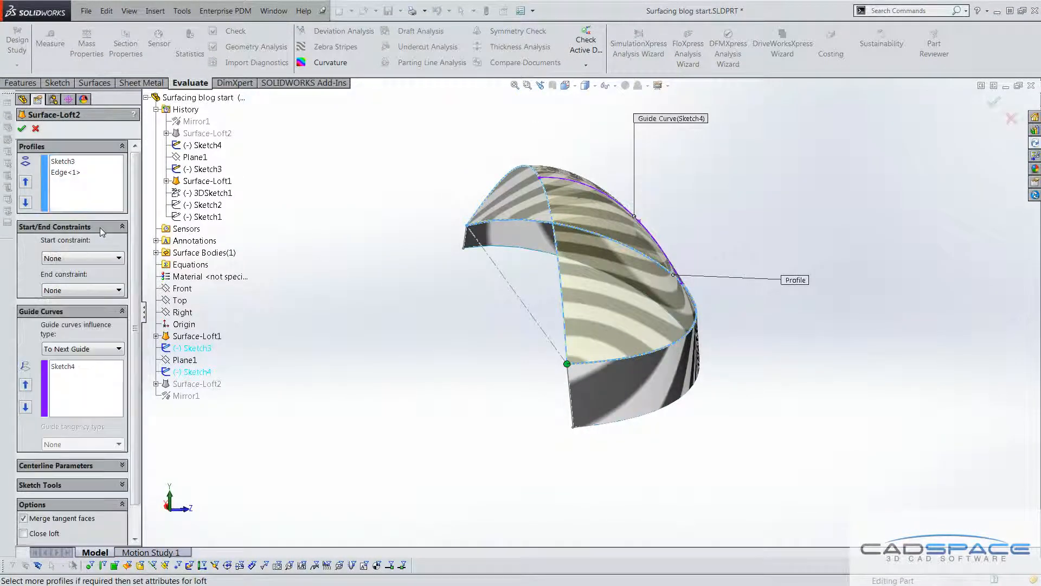
pyautogui.click(94, 259)
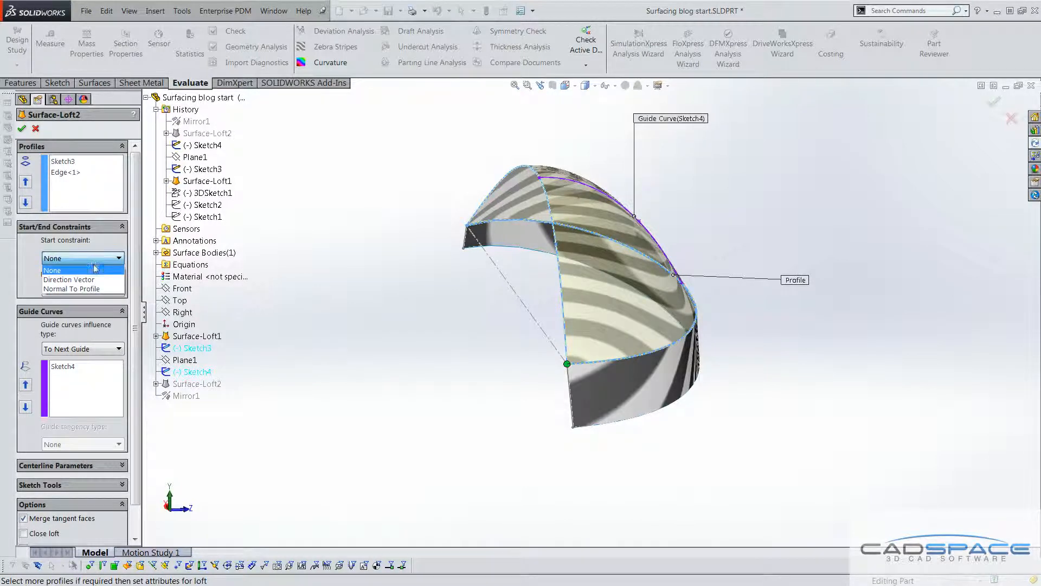
pyautogui.click(95, 289)
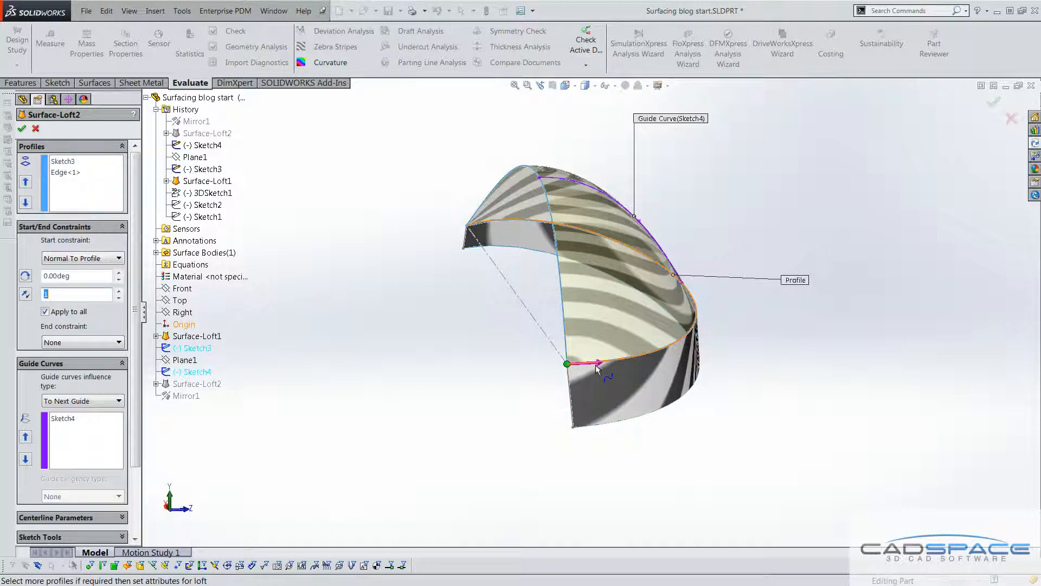
pyautogui.moveTo(544, 363); pyautogui.dragTo(515, 353, button='middle')
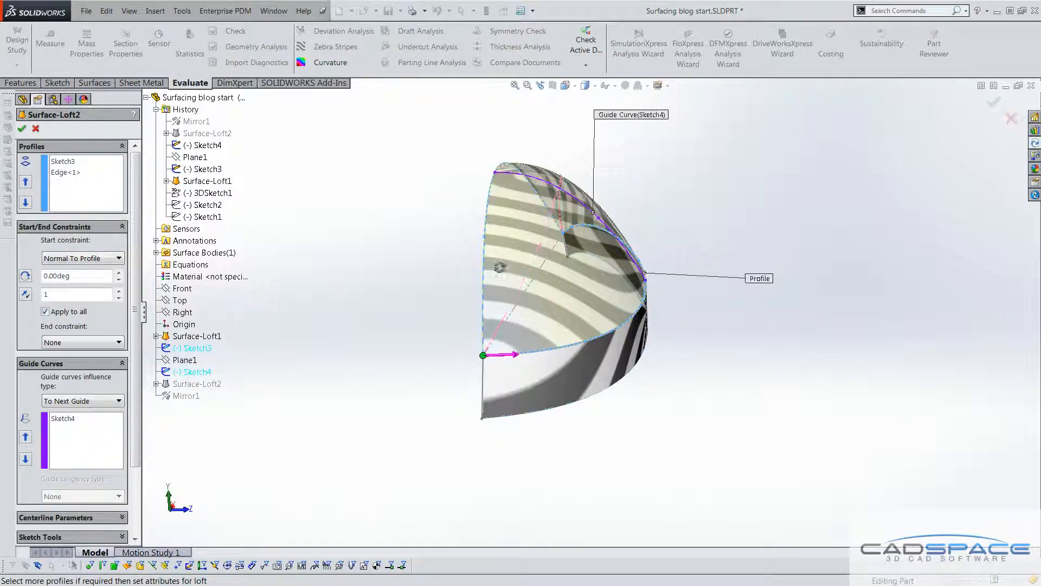
pyautogui.moveTo(494, 264); pyautogui.dragTo(504, 275, button='middle')
pyautogui.moveTo(487, 323)
pyautogui.mouseDown(button='middle')
pyautogui.moveTo(484, 293)
pyautogui.moveTo(474, 305)
pyautogui.mouseUp(button='middle')
pyautogui.click(21, 128)
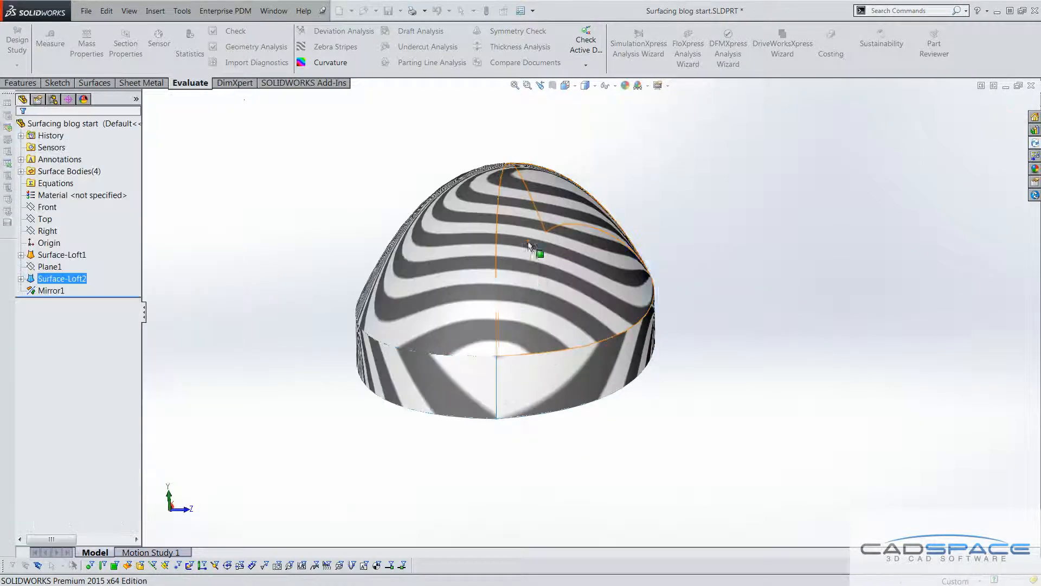
# Examine the flow of the zebra stripes across the dome's centre seam up close and from several angles.
pyautogui.scroll(-5, 523, 269)
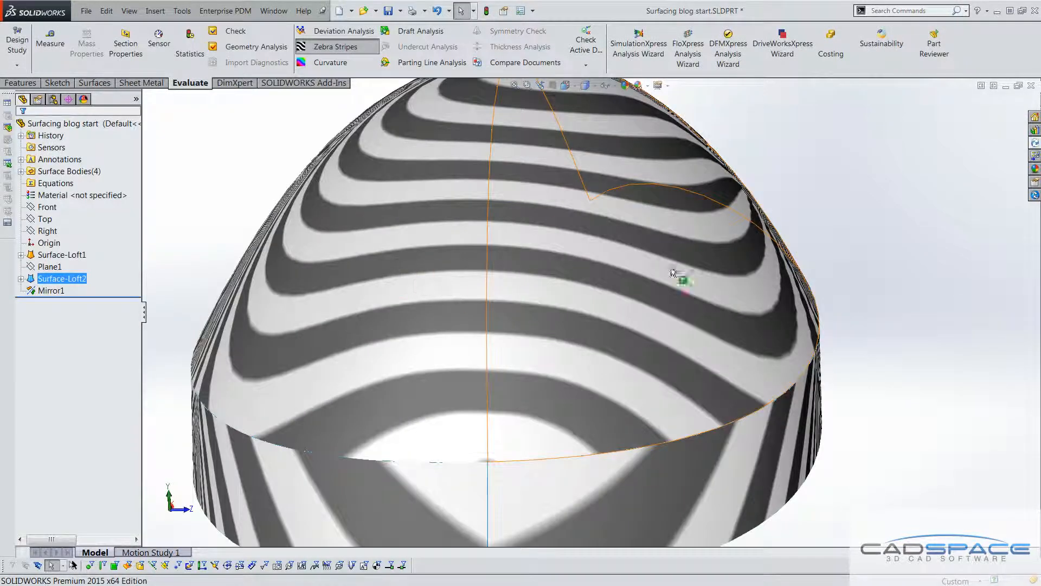
pyautogui.scroll(4, 580, 279)
pyautogui.moveTo(581, 279); pyautogui.dragTo(487, 334, button='middle')
pyautogui.scroll(-3, 486, 335)
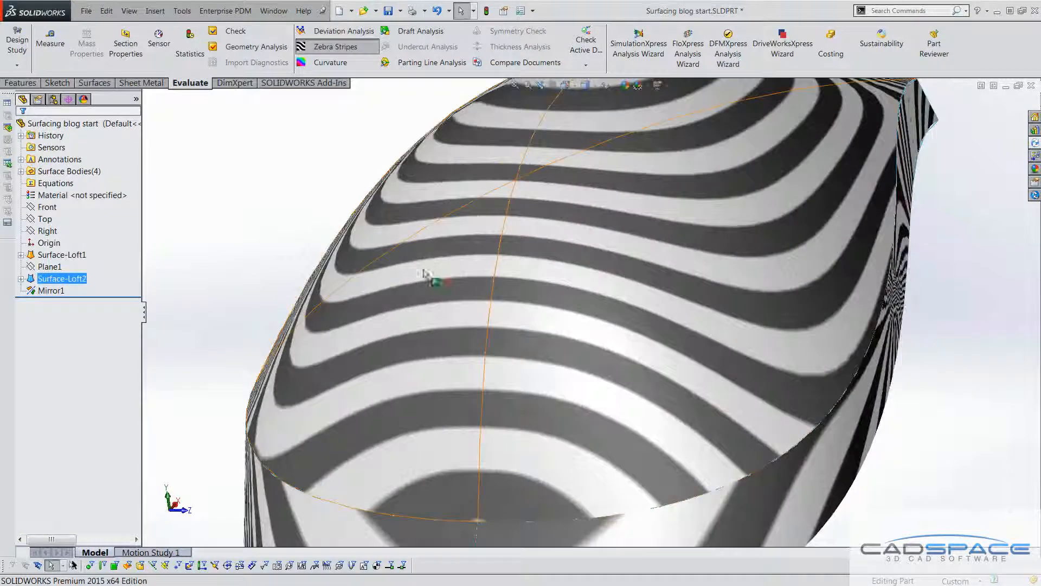
pyautogui.scroll(-3, 601, 317)
pyautogui.scroll(8, 606, 299)
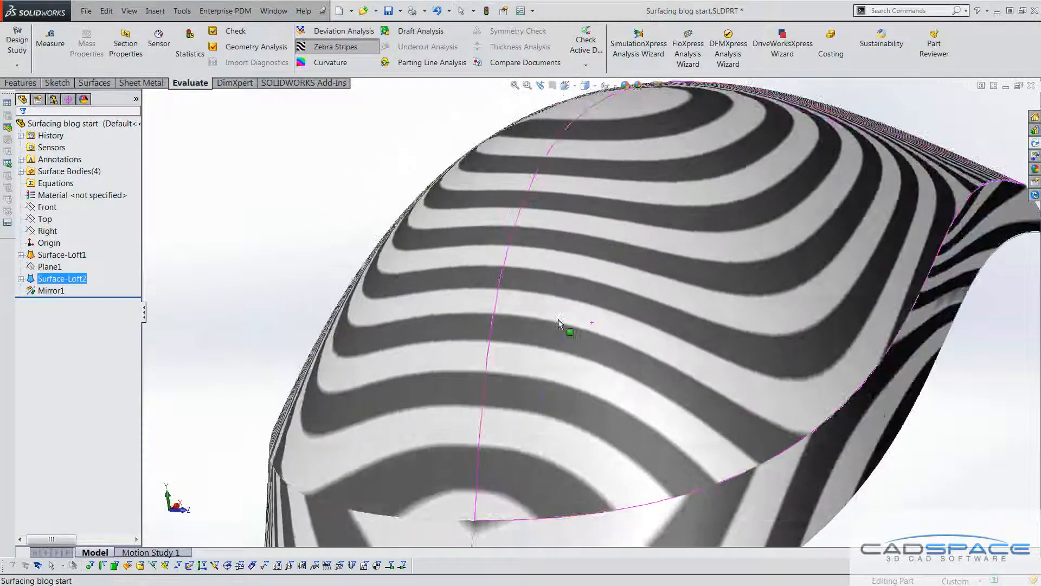
pyautogui.scroll(-2, 670, 342)
# Highlight the strip's loft Surface-Loft1 and examine the zebra stripes where its two halves meet at the centre seam.
pyautogui.keyDown('ctrl'); pyautogui.click(58, 255); pyautogui.keyUp('ctrl')
pyautogui.scroll(-3, 494, 426)
pyautogui.scroll(1, 490, 412)
pyautogui.moveTo(485, 374); pyautogui.dragTo(502, 388, button='middle')
pyautogui.click(706, 511)
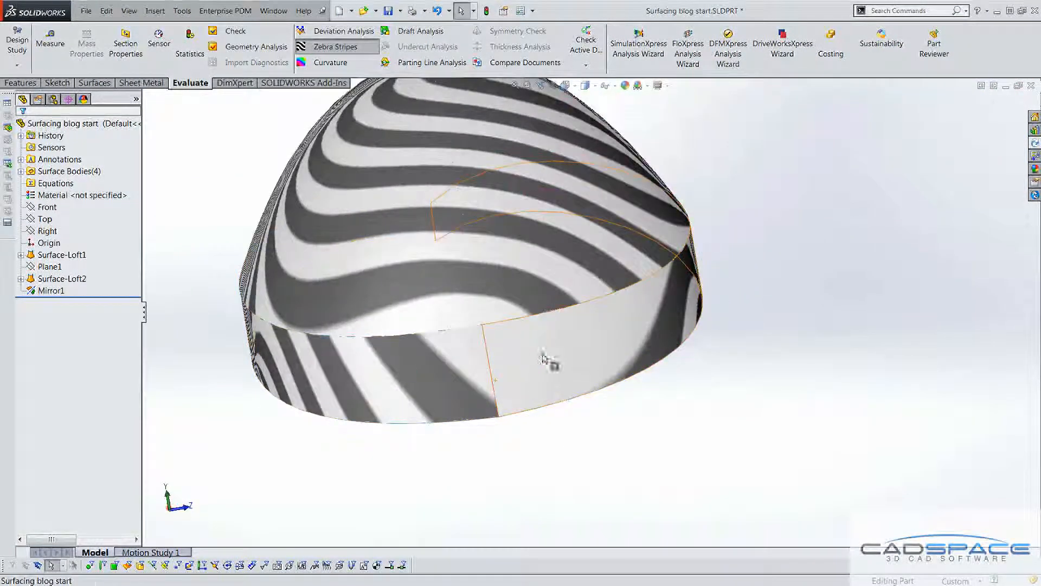
# Edit the strip loft Surface-Loft1 and set its start constraint to Normal To Profile.
pyautogui.click(74, 256)
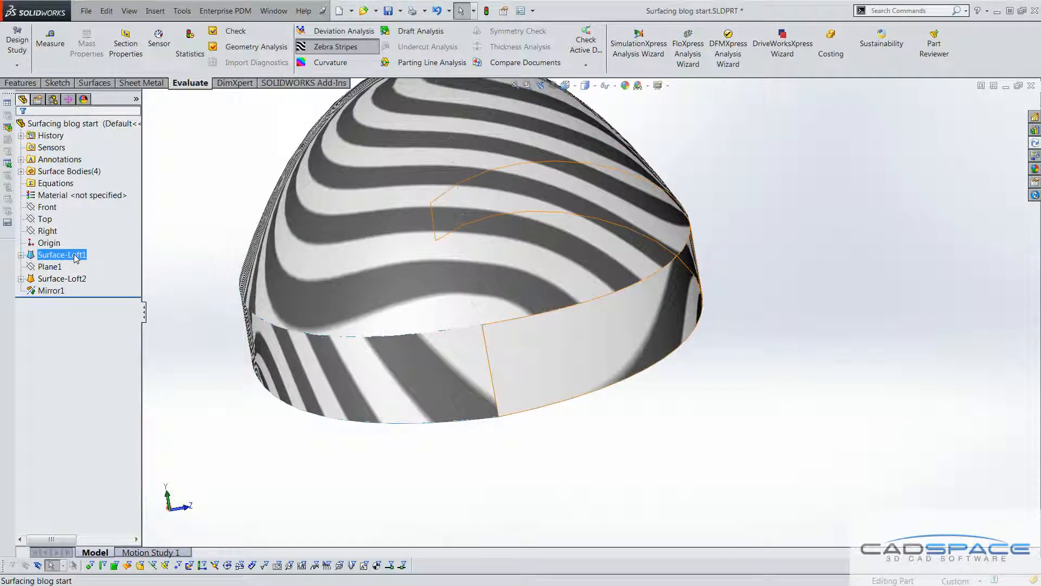
pyautogui.click(82, 227)
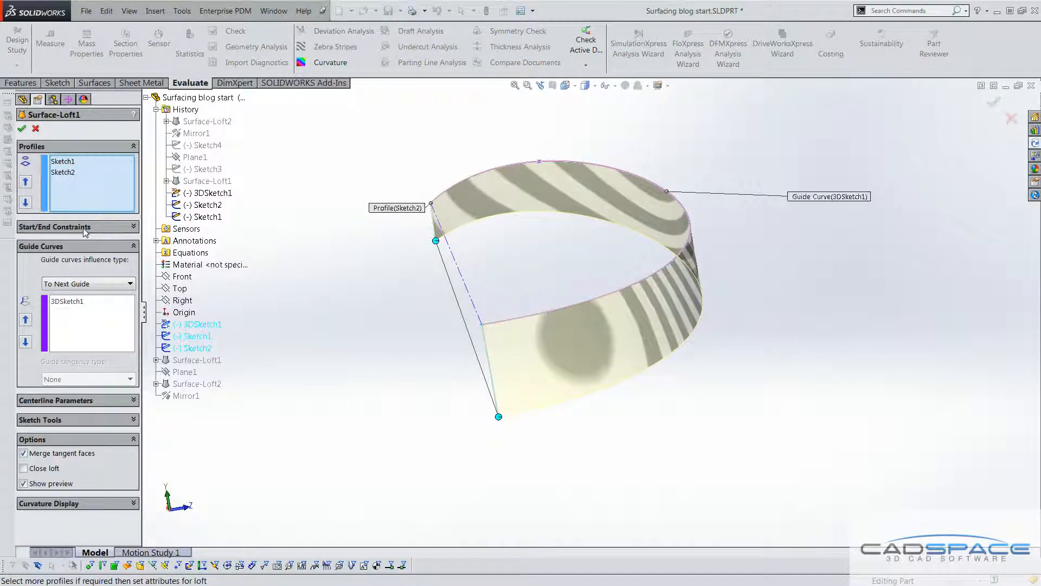
pyautogui.click(83, 230)
pyautogui.click(85, 258)
pyautogui.click(86, 289)
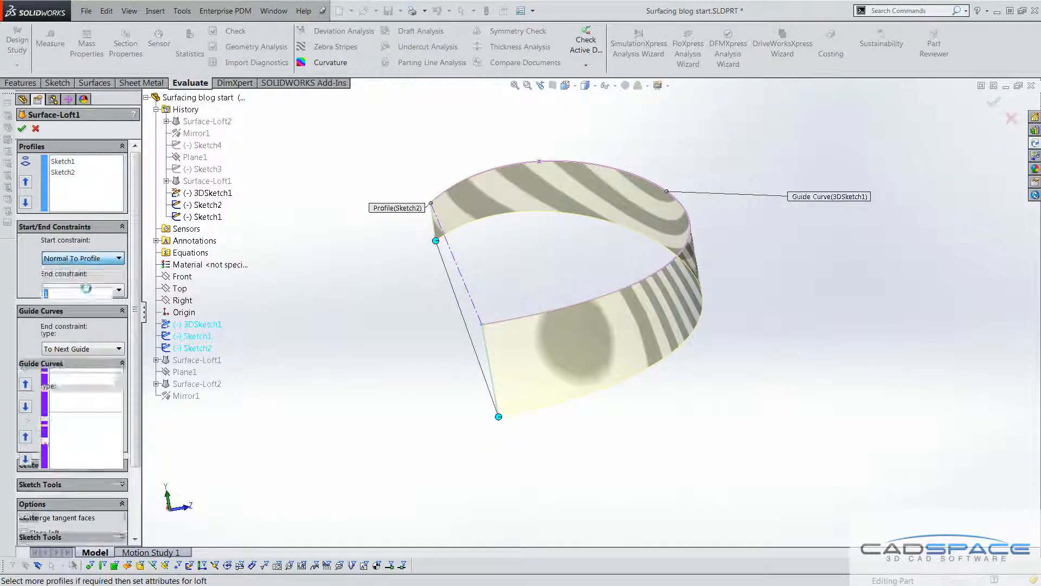
# Lengthen the start tangent of the strip loft to 10 so the strip flares outward, and accept the edited loft.
pyautogui.moveTo(540, 306)
pyautogui.mouseDown(button='middle')
pyautogui.moveTo(503, 310)
pyautogui.moveTo(498, 326)
pyautogui.moveTo(522, 315)
pyautogui.mouseUp(button='middle')
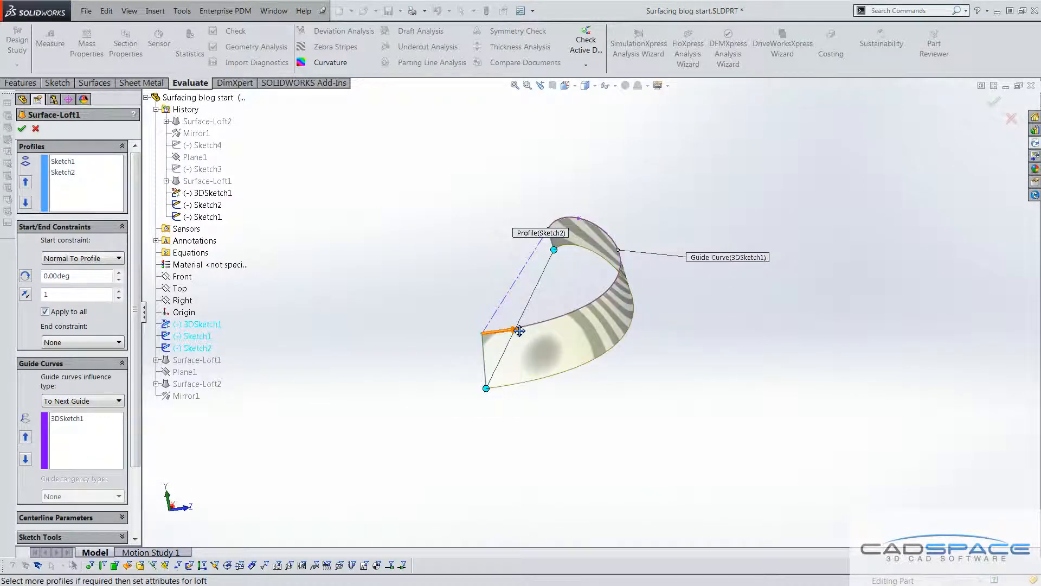
pyautogui.moveTo(511, 332); pyautogui.dragTo(538, 327)
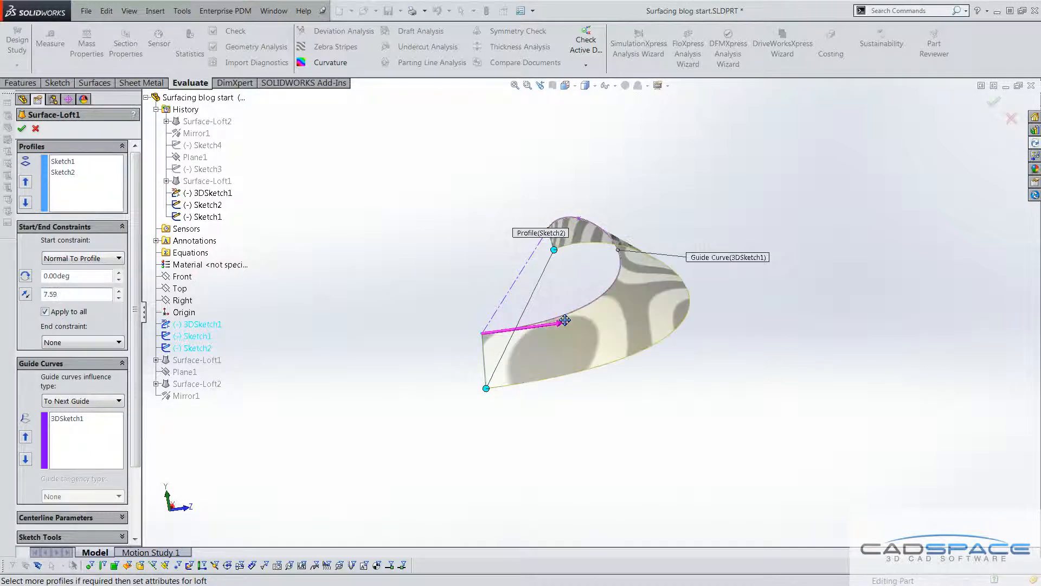
pyautogui.moveTo(562, 322); pyautogui.dragTo(553, 325)
pyautogui.scroll(-2, 599, 314)
pyautogui.moveTo(562, 330); pyautogui.dragTo(560, 323, button='middle')
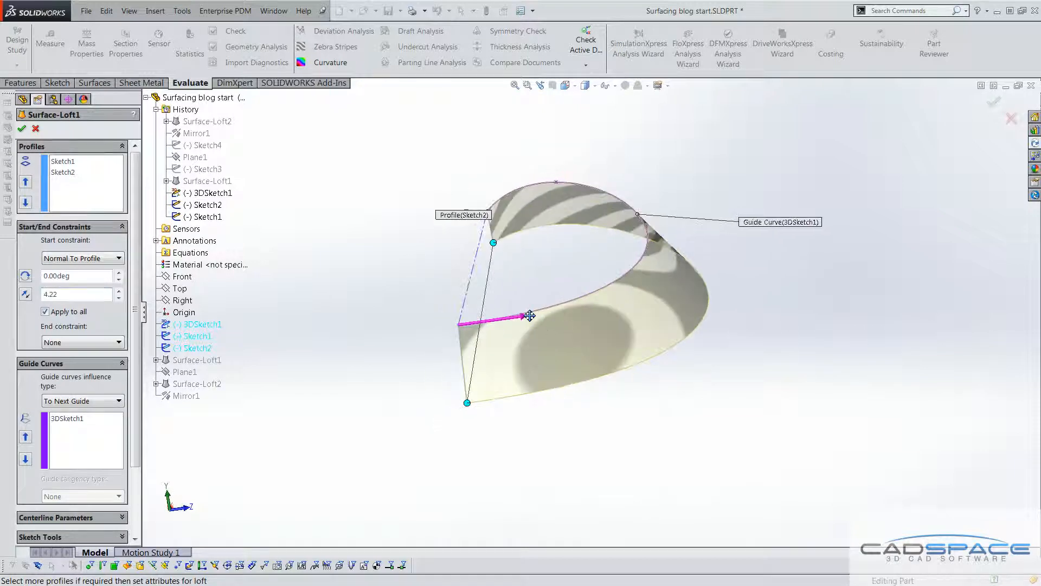
pyautogui.moveTo(541, 309); pyautogui.dragTo(556, 306)
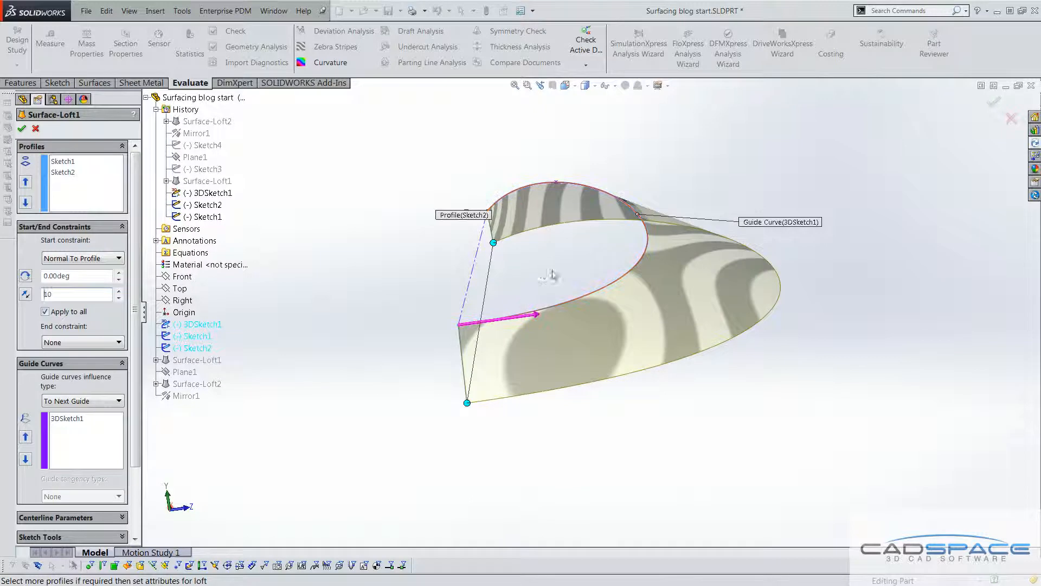
pyautogui.click(23, 128)
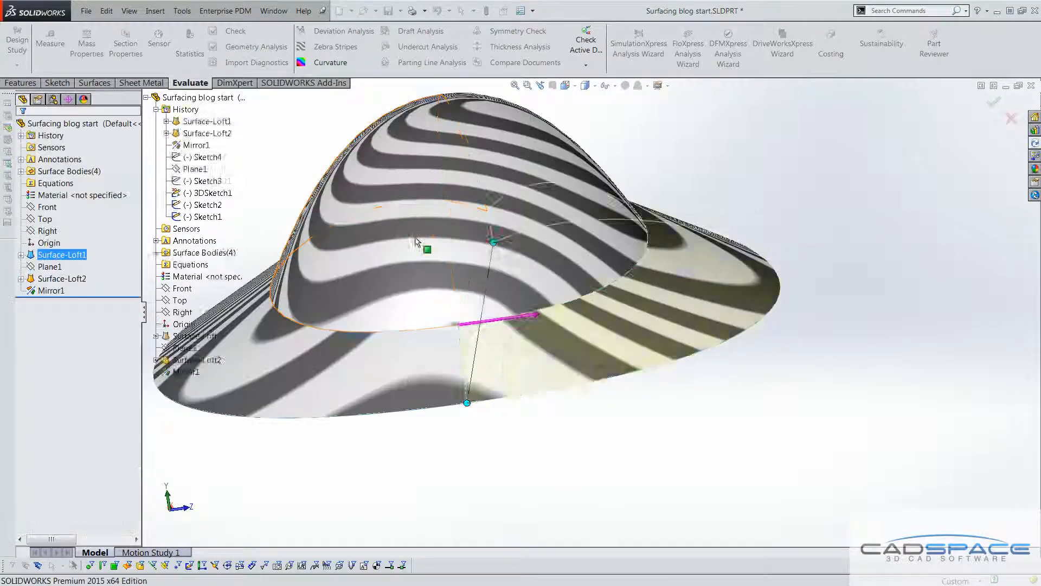
# Examine the zebra stripes across the flared strip's centre seam and the overall shape of dome and strip.
pyautogui.click(597, 490)
pyautogui.moveTo(548, 375)
pyautogui.mouseDown(button='middle')
pyautogui.moveTo(462, 398)
pyautogui.moveTo(545, 375)
pyautogui.mouseUp(button='middle')
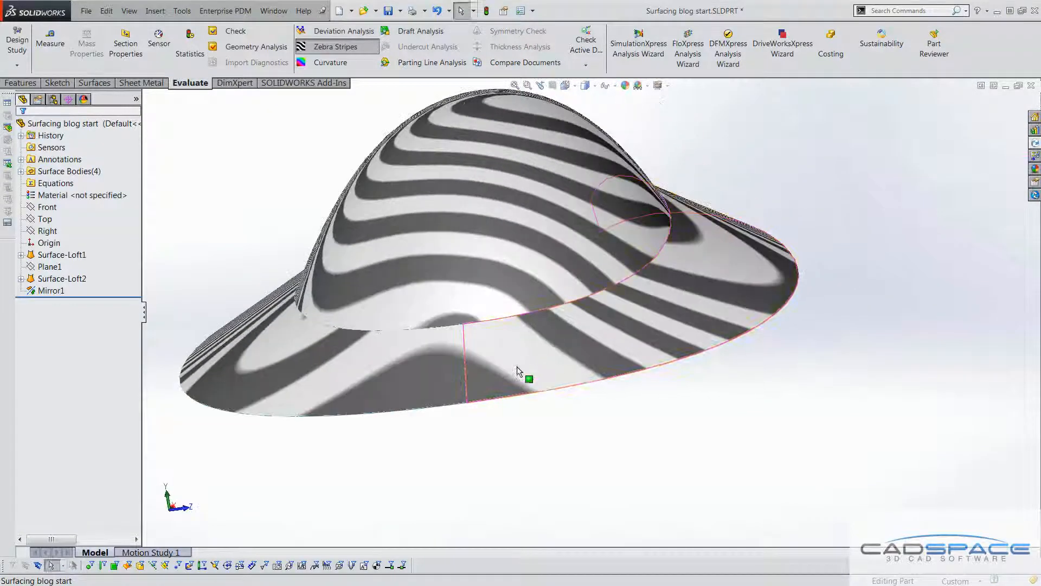
pyautogui.scroll(5, 659, 380)
pyautogui.moveTo(667, 335); pyautogui.dragTo(692, 374, button='middle')
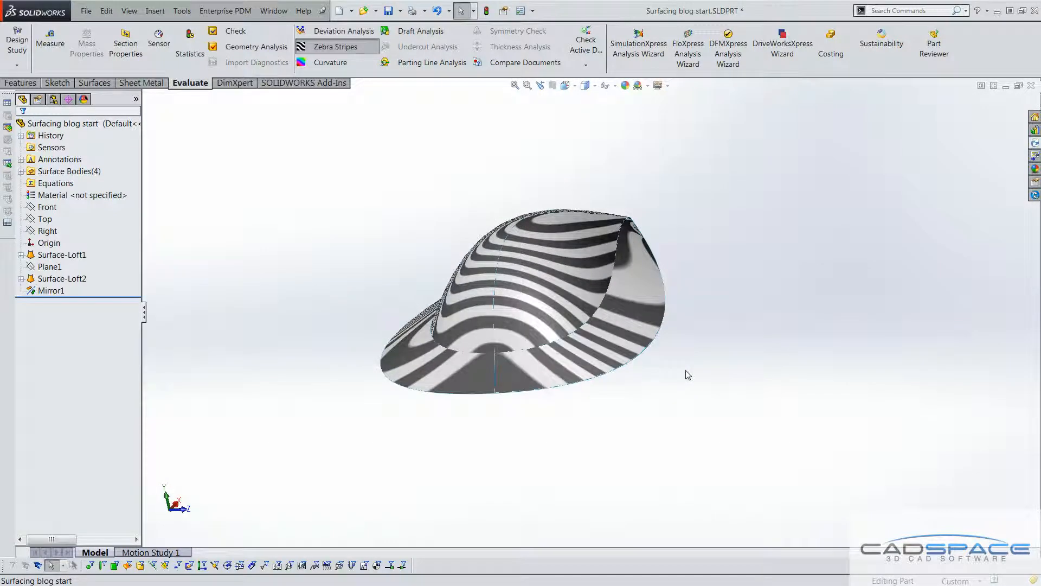